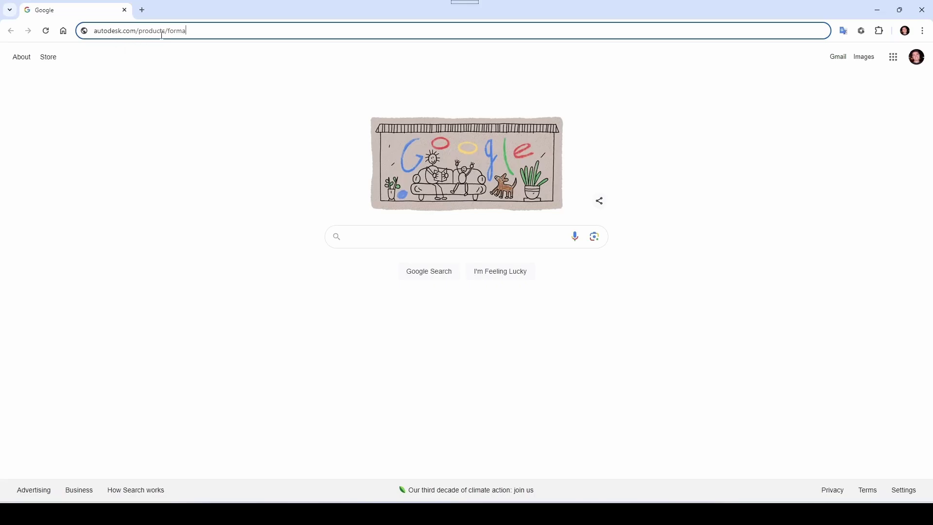
# Visit autodesk.com/products/forma and access Forma from the account's All Products and Services page, reached through Autodesk Access
pyautogui.press('Return')
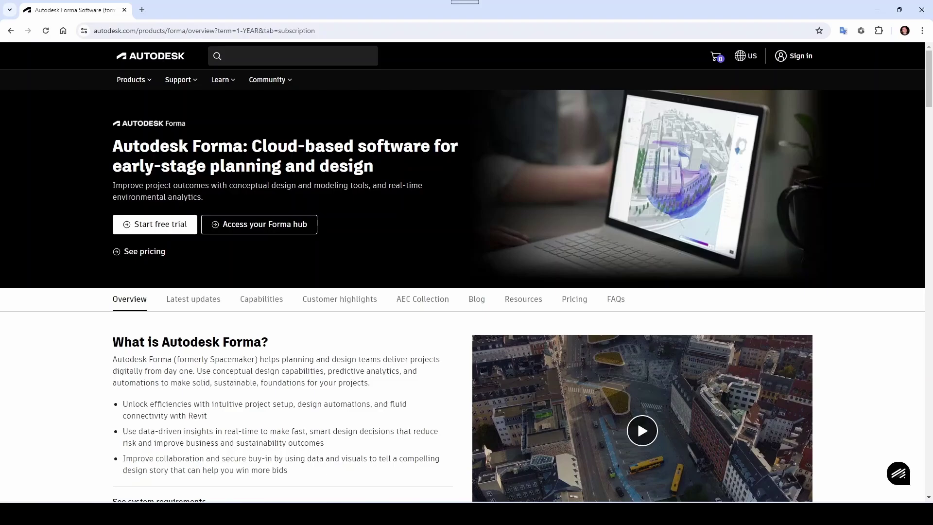
pyautogui.click(795, 513)
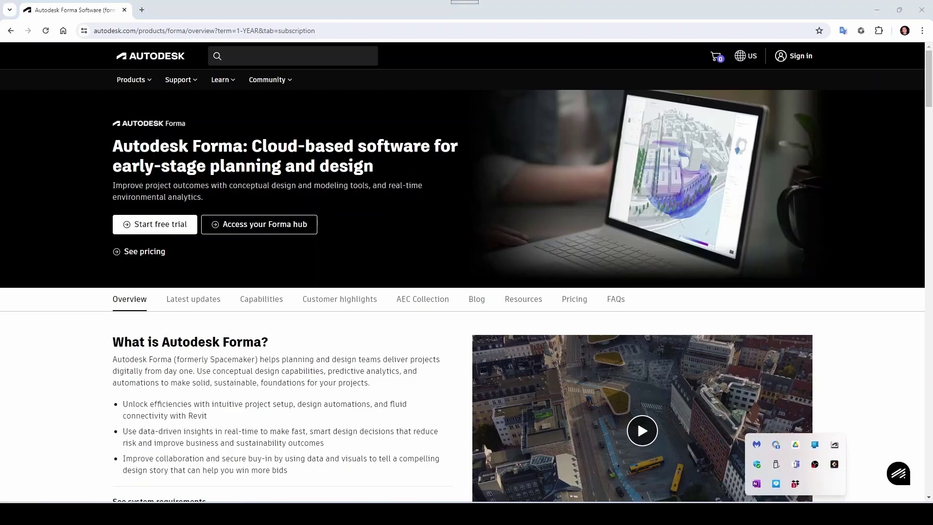
pyautogui.click(835, 446)
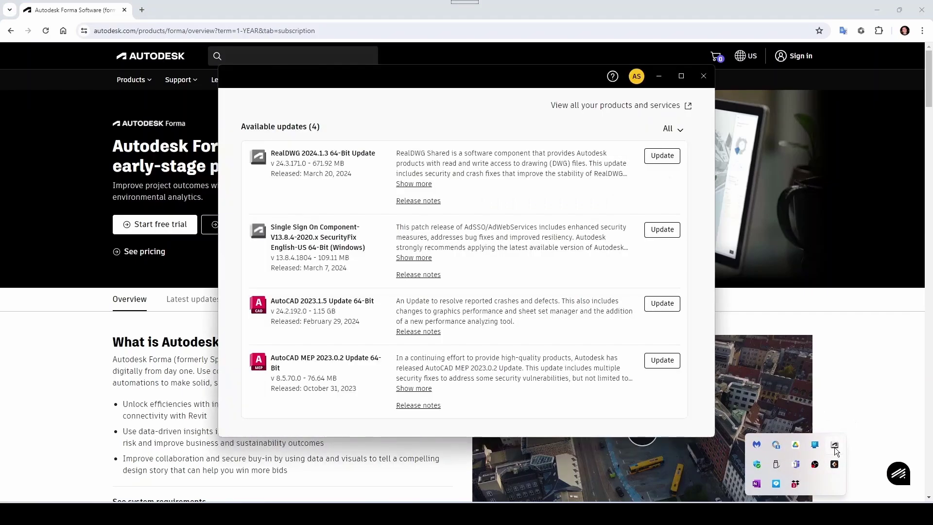
pyautogui.click(582, 107)
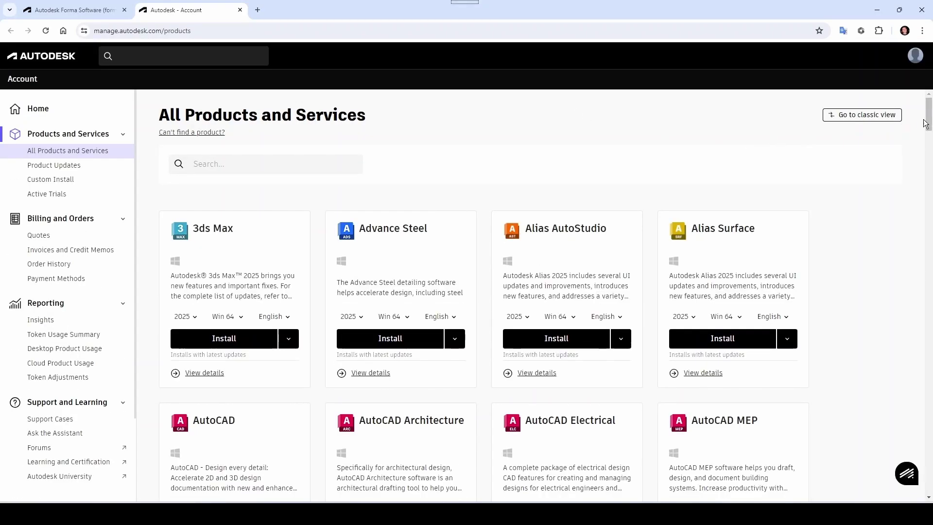
pyautogui.moveTo(922, 126); pyautogui.dragTo(913, 276)
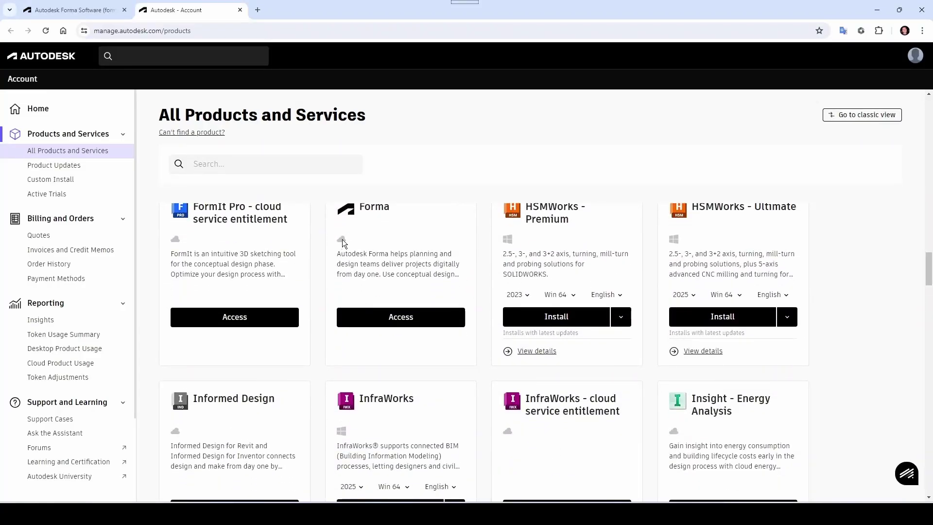
pyautogui.click(400, 317)
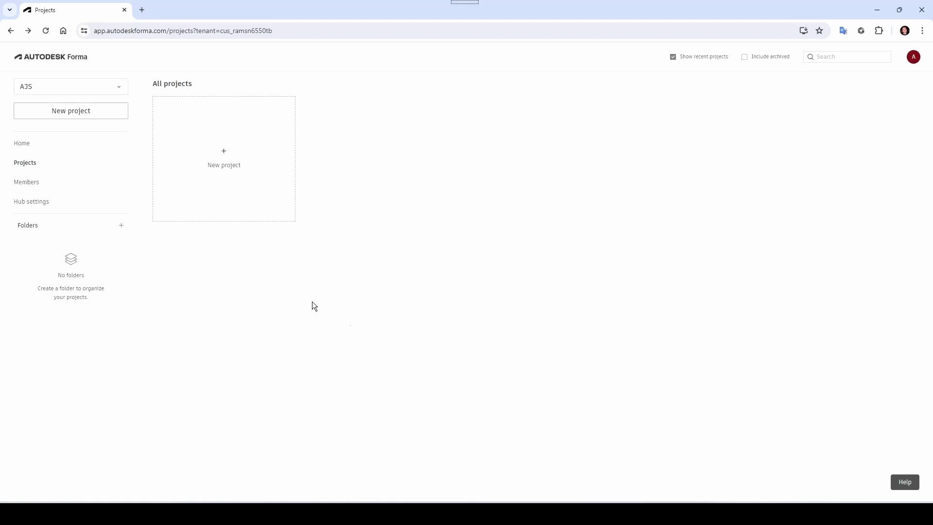
# Create a new project named 2402 Miami House and locate it at Miami, Florida, United States
pyautogui.click(77, 114)
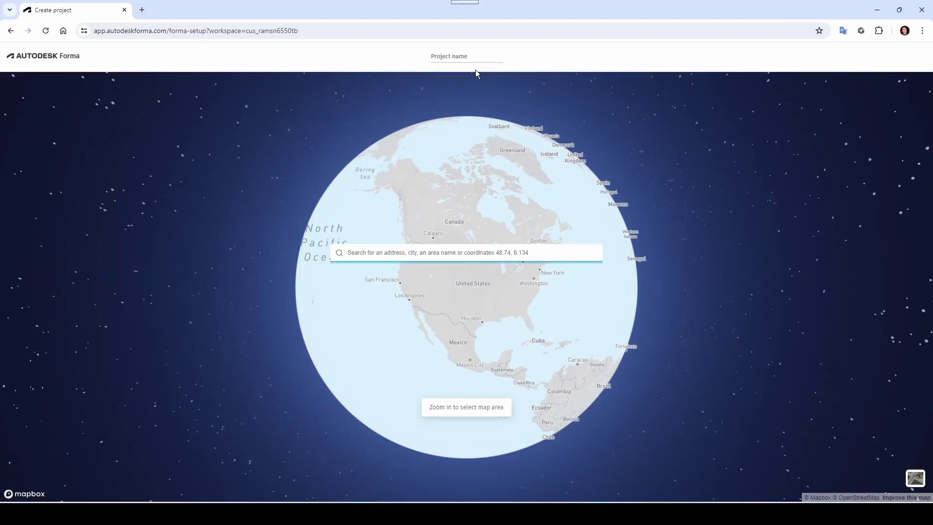
pyautogui.click(471, 57)
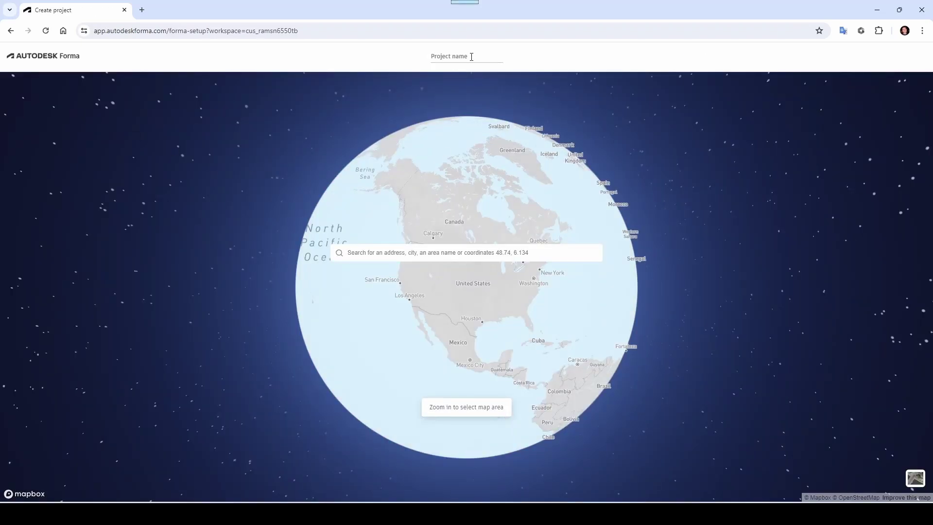
pyautogui.write('2402 Miami House')
pyautogui.click(442, 252)
pyautogui.write('Miami, Florida')
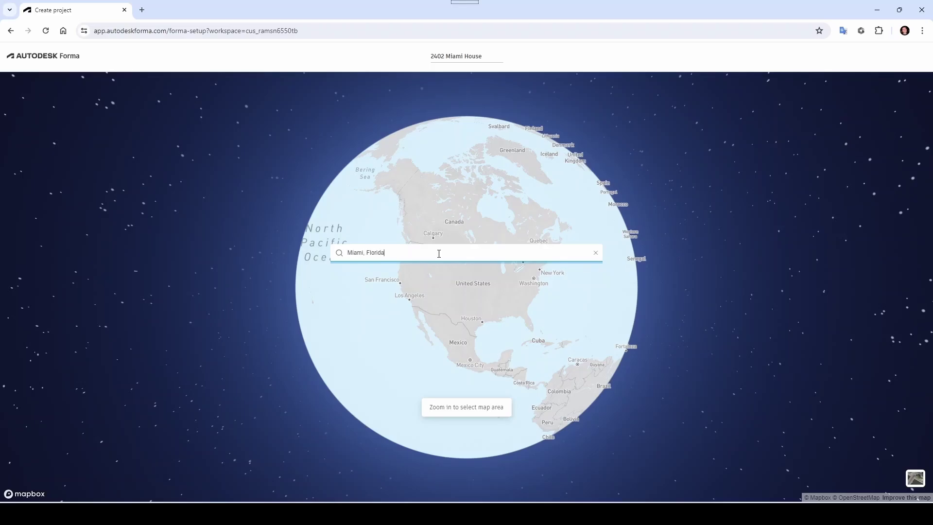
pyautogui.click(427, 278)
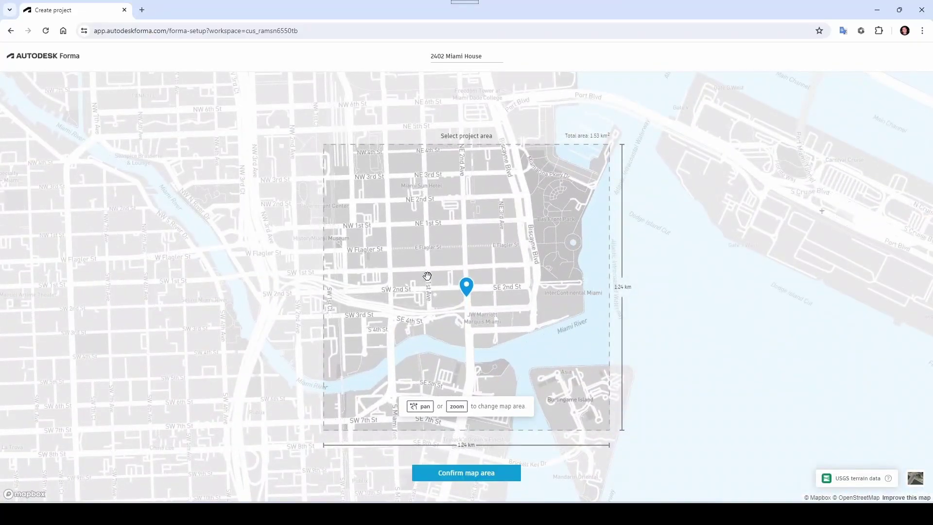
# Move the project area southwest of downtown Miami over the blocks between SW 16th St and SW 23rd St, about 3700 ft square
pyautogui.scroll(1, 455, 282)
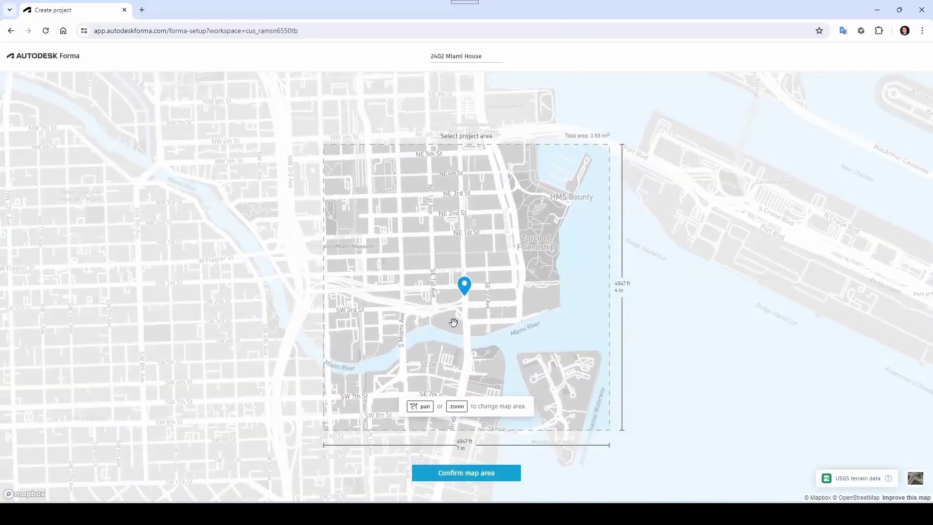
pyautogui.moveTo(458, 324); pyautogui.dragTo(525, 318)
pyautogui.scroll(-3, 433, 298)
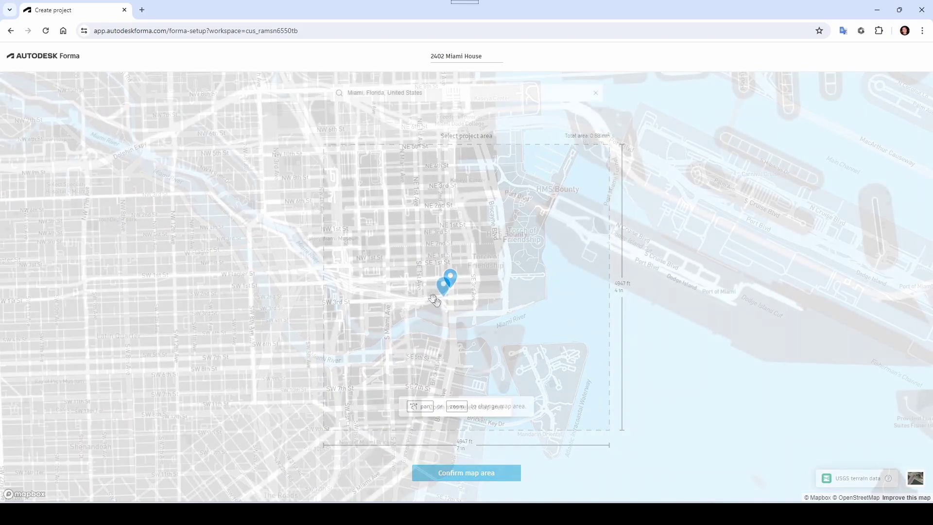
pyautogui.scroll(-2, 433, 298)
pyautogui.moveTo(431, 319); pyautogui.dragTo(545, 254)
pyautogui.scroll(3, 433, 369)
pyautogui.moveTo(451, 358); pyautogui.dragTo(611, 331)
pyautogui.scroll(6, 486, 333)
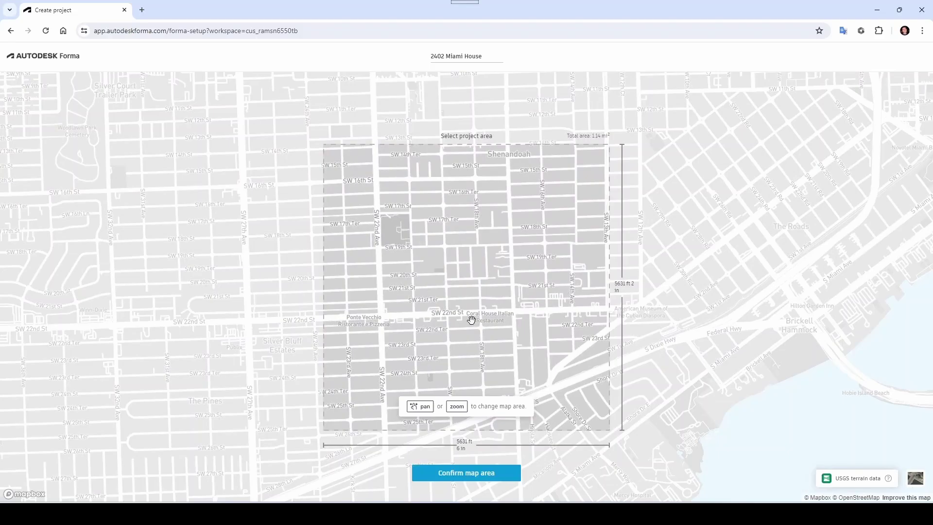
pyautogui.scroll(1, 489, 318)
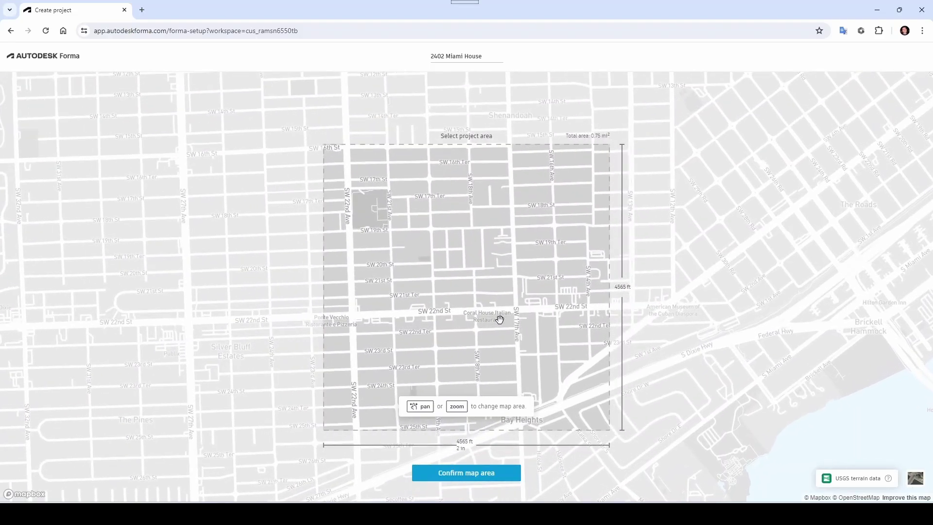
pyautogui.scroll(1, 487, 337)
pyautogui.moveTo(487, 336); pyautogui.dragTo(386, 335)
pyautogui.scroll(2, 436, 325)
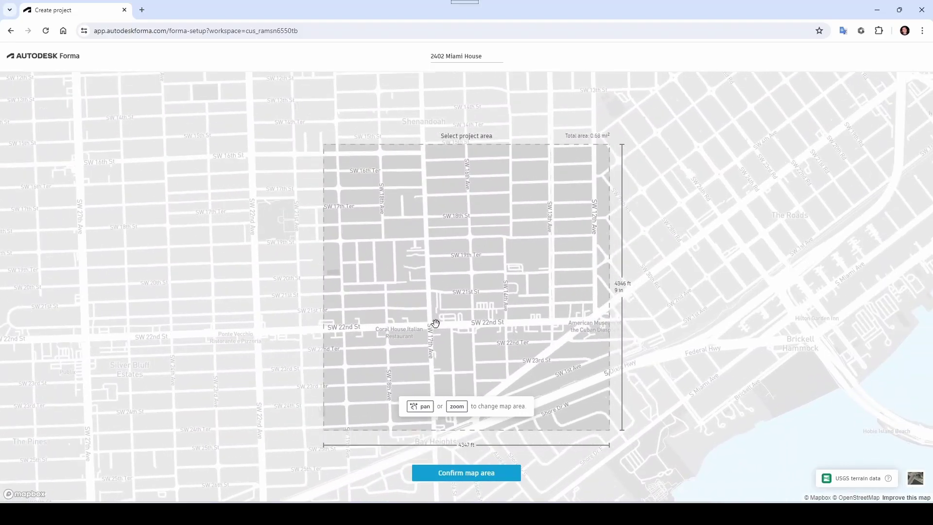
pyautogui.moveTo(462, 327); pyautogui.dragTo(429, 352)
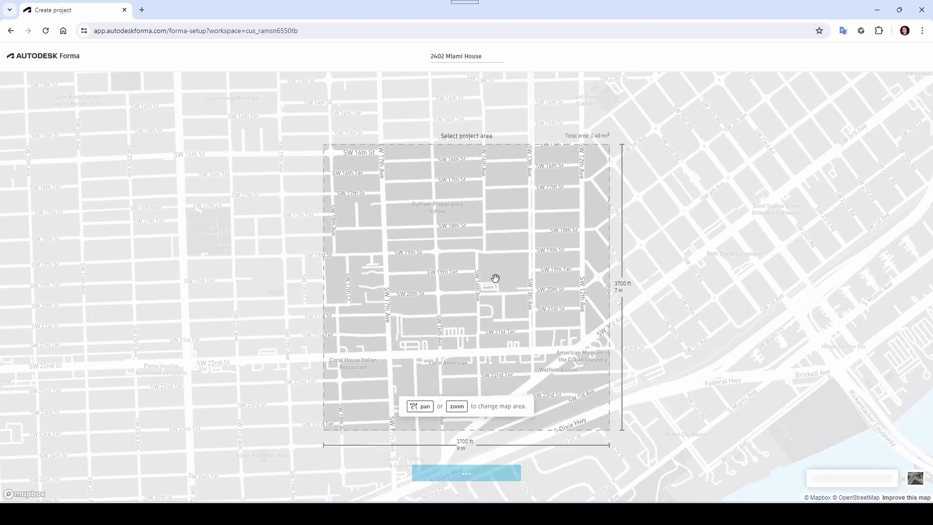
pyautogui.moveTo(479, 306); pyautogui.dragTo(477, 312)
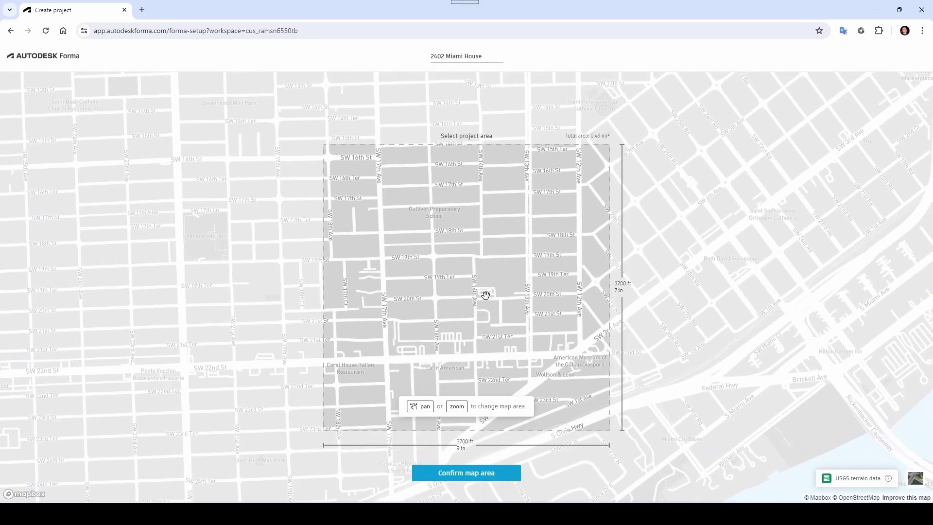
# Narrow the project area over satellite imagery to about 0.21 square miles around SW 22nd St and confirm it
pyautogui.click(916, 482)
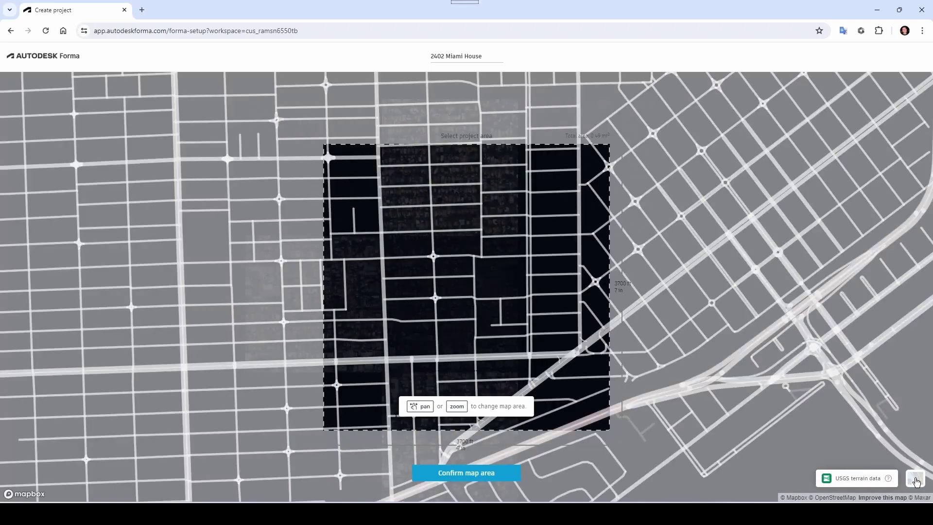
pyautogui.scroll(2, 354, 329)
pyautogui.scroll(2, 354, 329)
pyautogui.moveTo(523, 357); pyautogui.dragTo(489, 341)
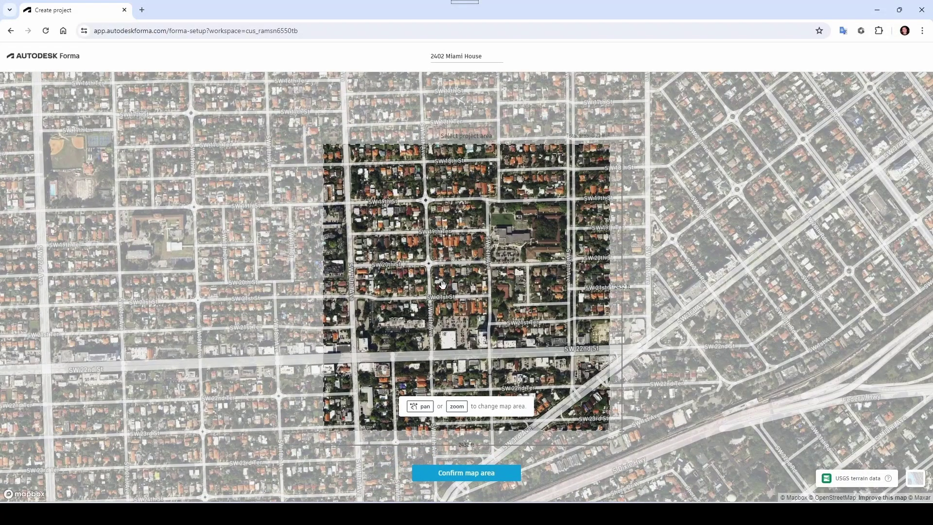
pyautogui.moveTo(475, 325); pyautogui.dragTo(479, 310)
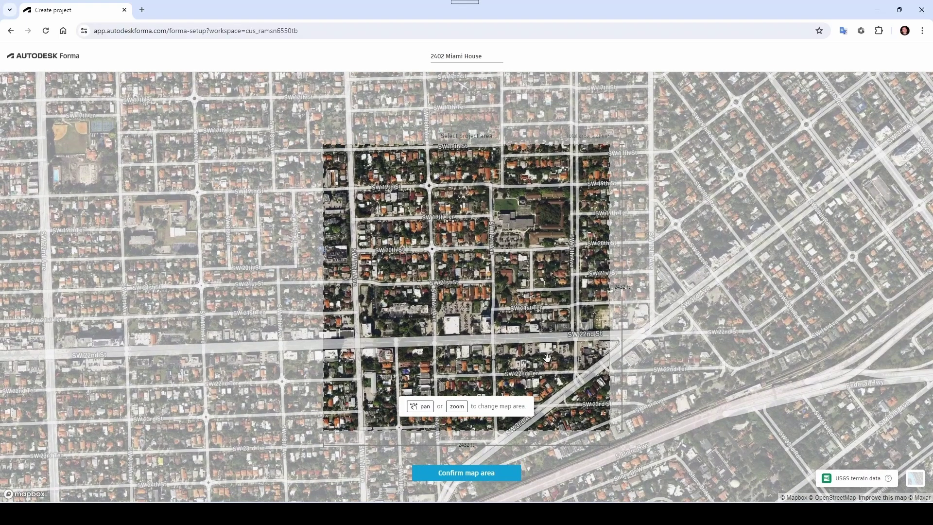
pyautogui.click(482, 480)
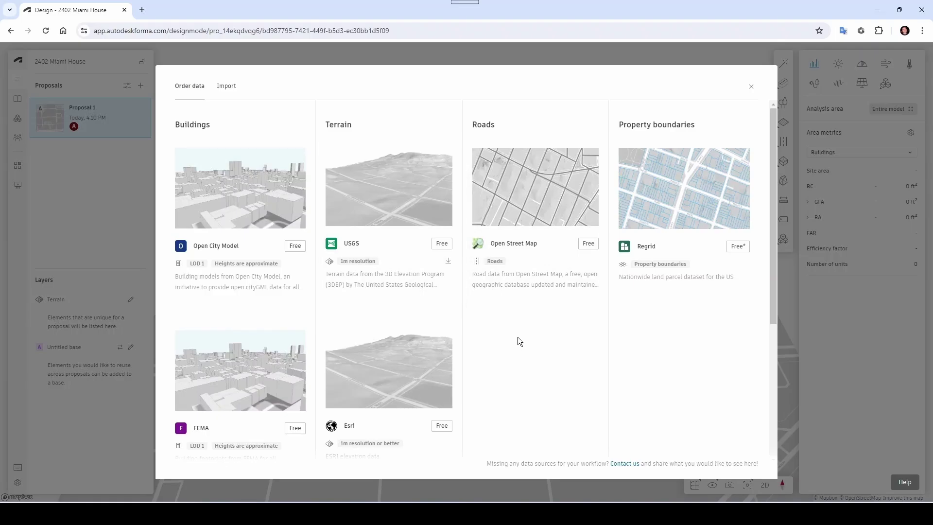
# Order the free USGS terrain data and the Open Street Map road data for the project area
pyautogui.click(443, 246)
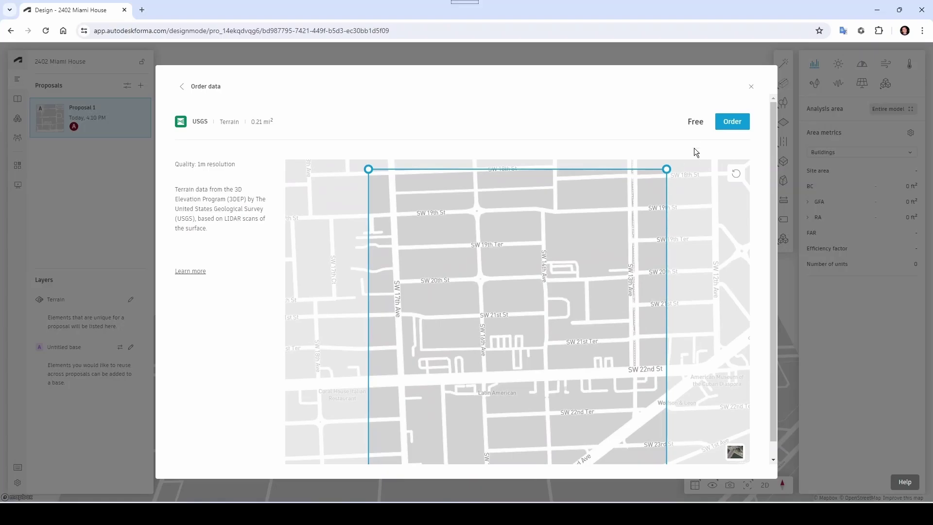
pyautogui.click(729, 125)
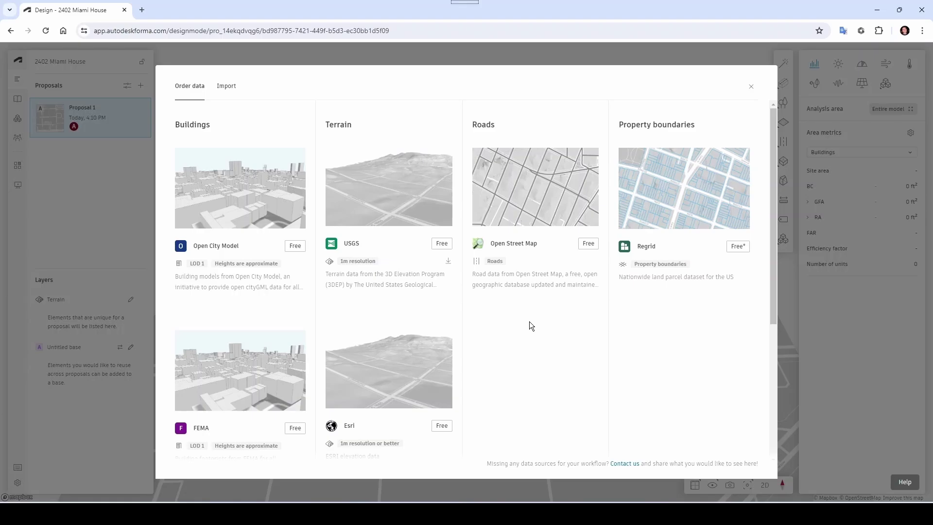
pyautogui.click(590, 244)
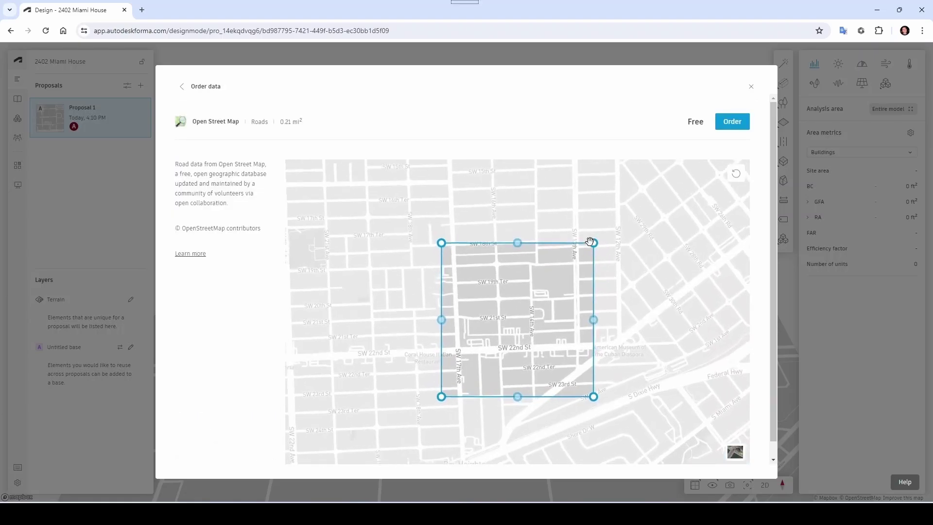
pyautogui.click(733, 122)
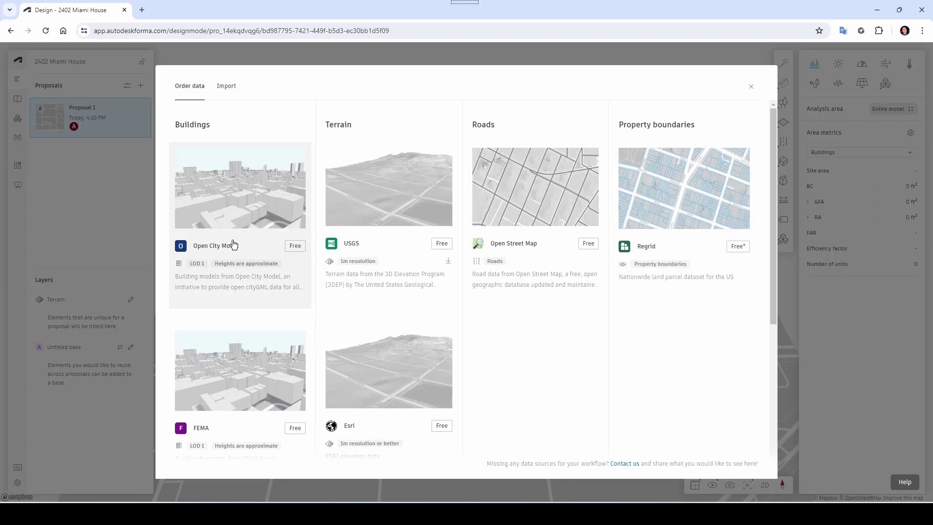
# Order the free Open City Model building data for the project area and finish ordering data
pyautogui.scroll(-5, 218, 232)
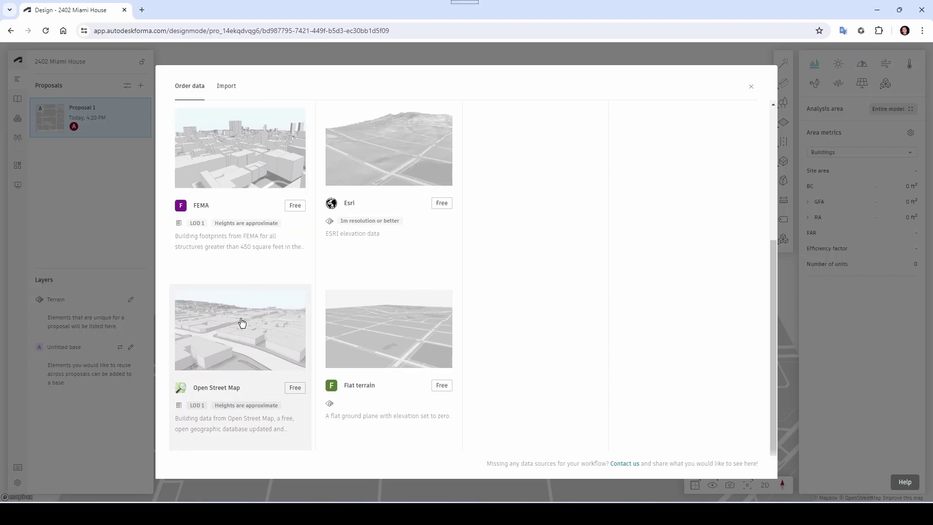
pyautogui.scroll(3, 244, 318)
pyautogui.scroll(2, 248, 311)
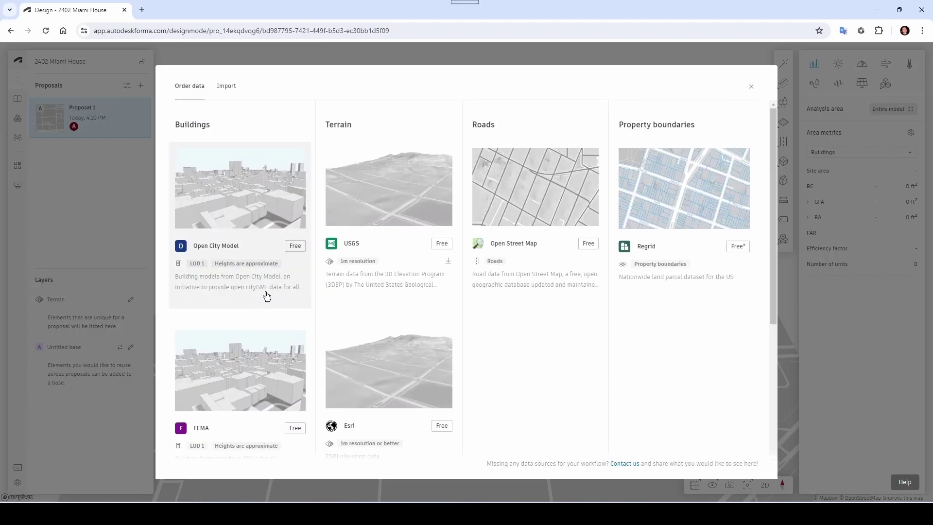
pyautogui.click(295, 245)
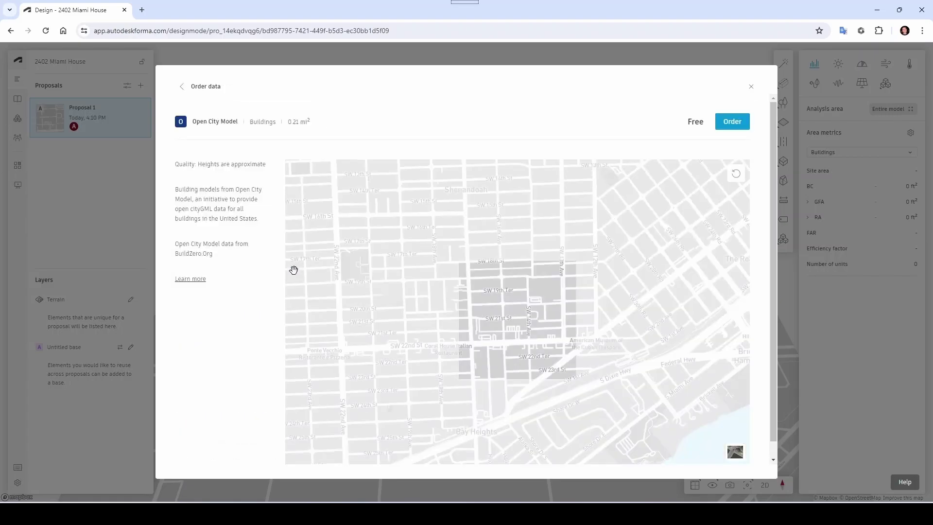
pyautogui.click(730, 123)
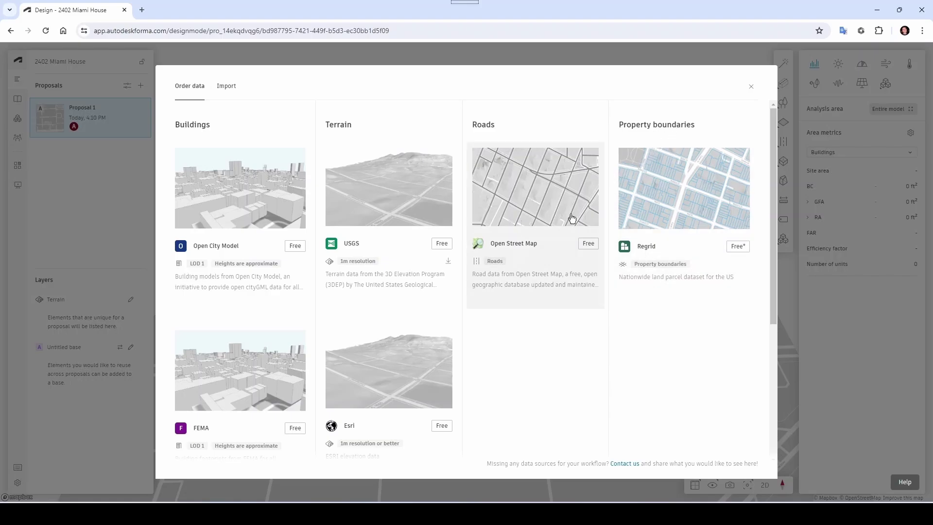
pyautogui.click(752, 88)
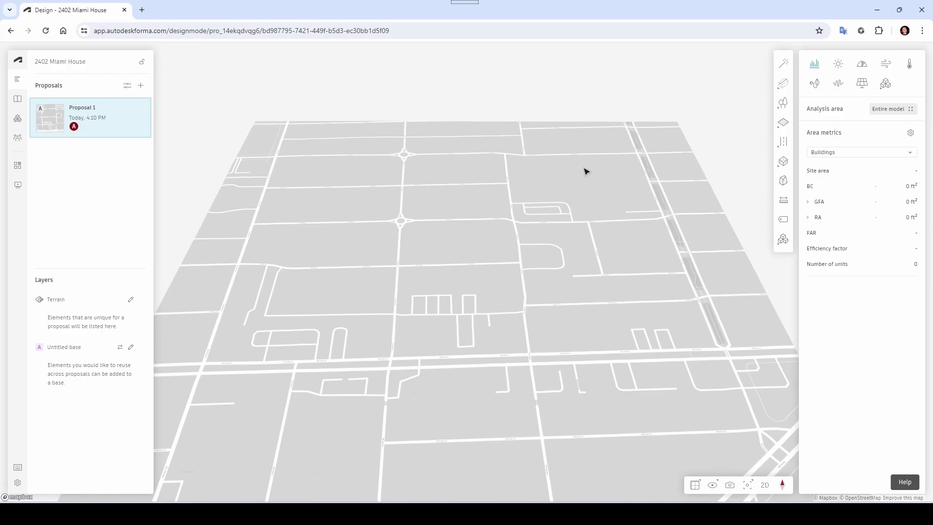
# Delete the older duplicate USGS terrain from the project library
pyautogui.click(19, 100)
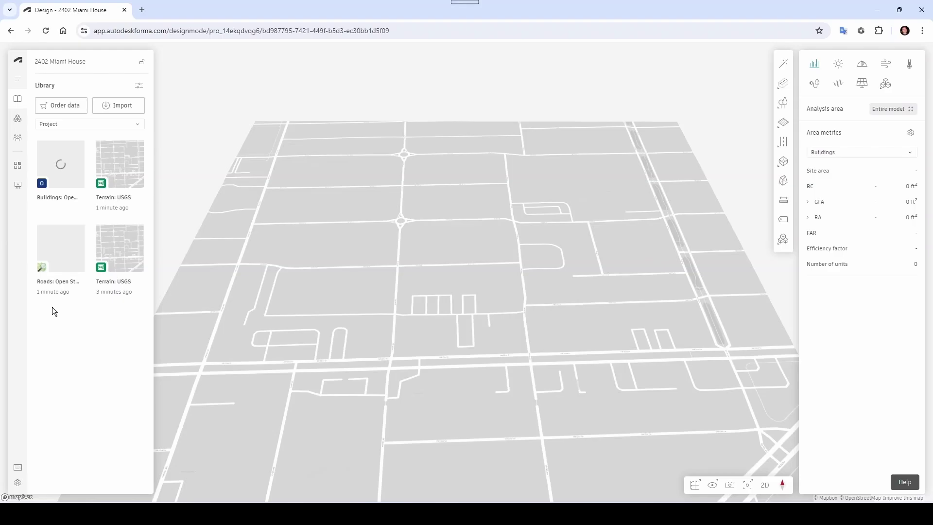
pyautogui.moveTo(133, 191)
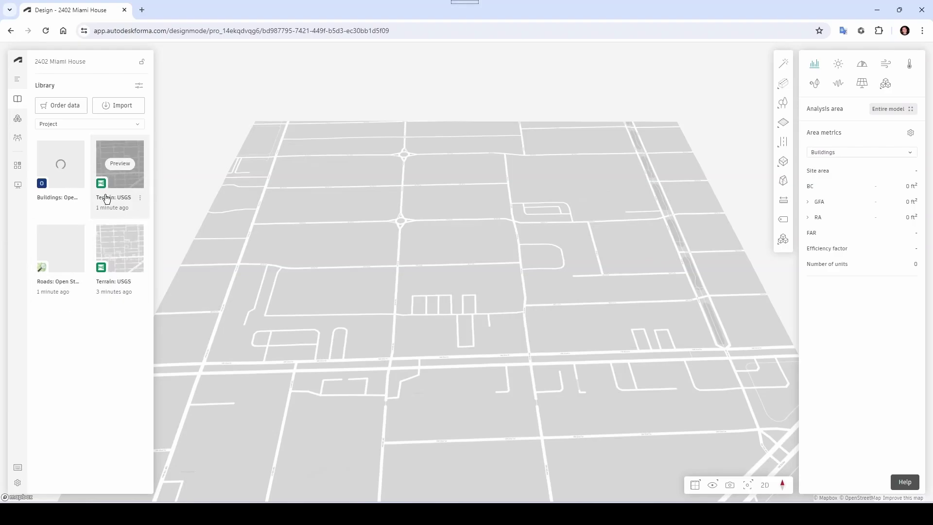
pyautogui.moveTo(113, 266)
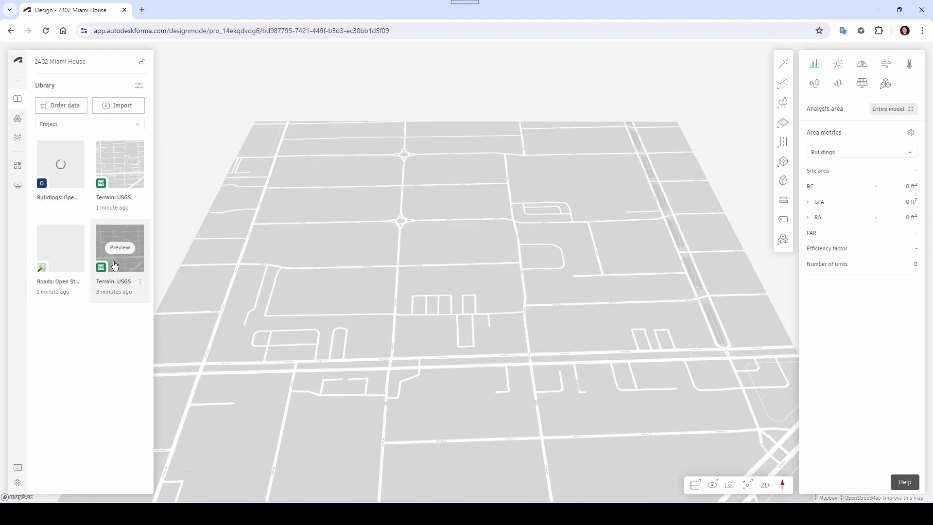
pyautogui.click(140, 285)
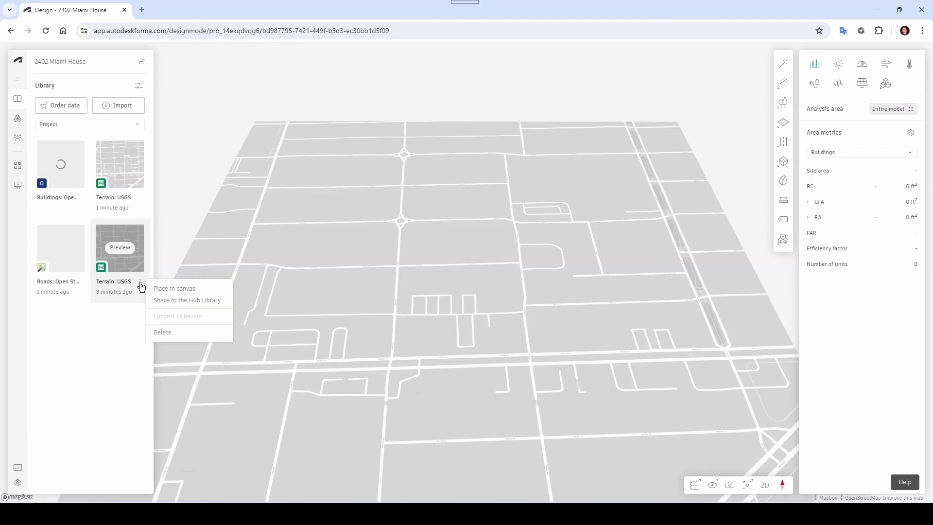
pyautogui.click(163, 333)
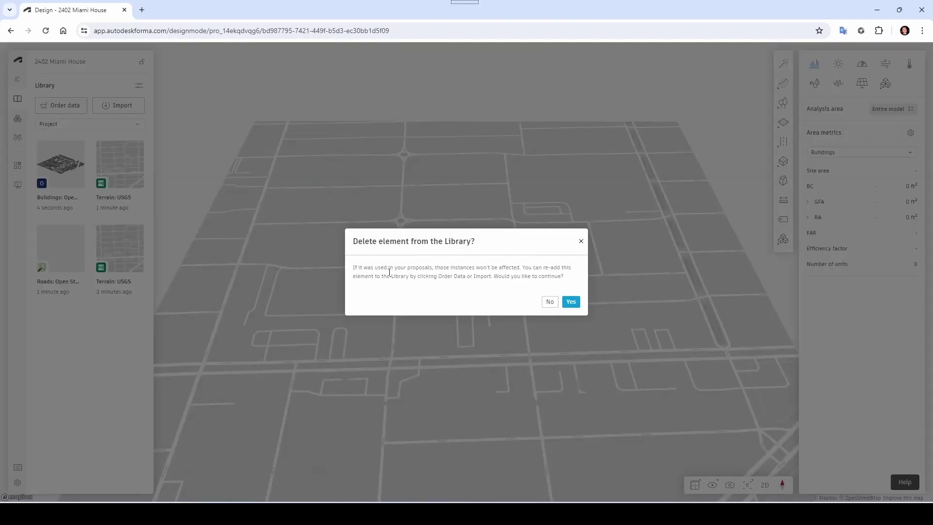
pyautogui.click(570, 303)
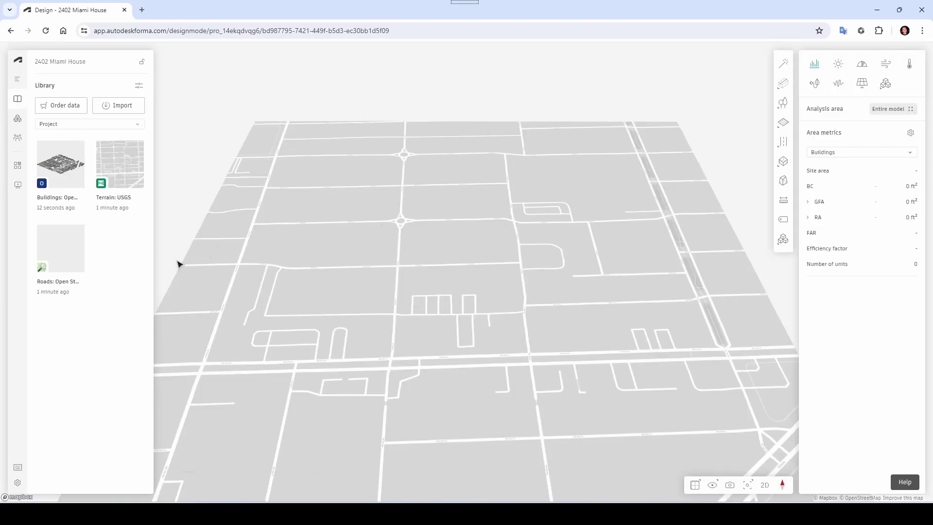
# Place the Open Street Map roads from the library in the canvas, adding all their geometries
pyautogui.moveTo(56, 277)
pyautogui.click(82, 284)
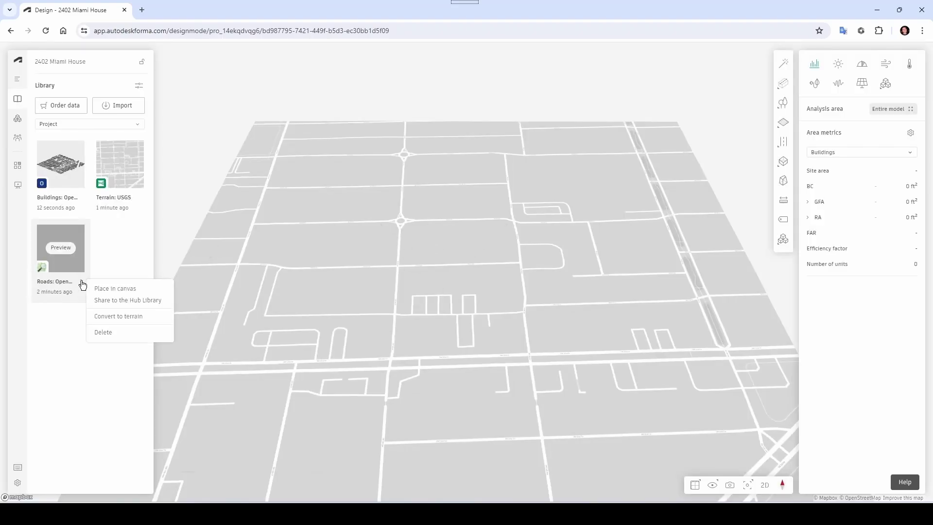
pyautogui.click(115, 289)
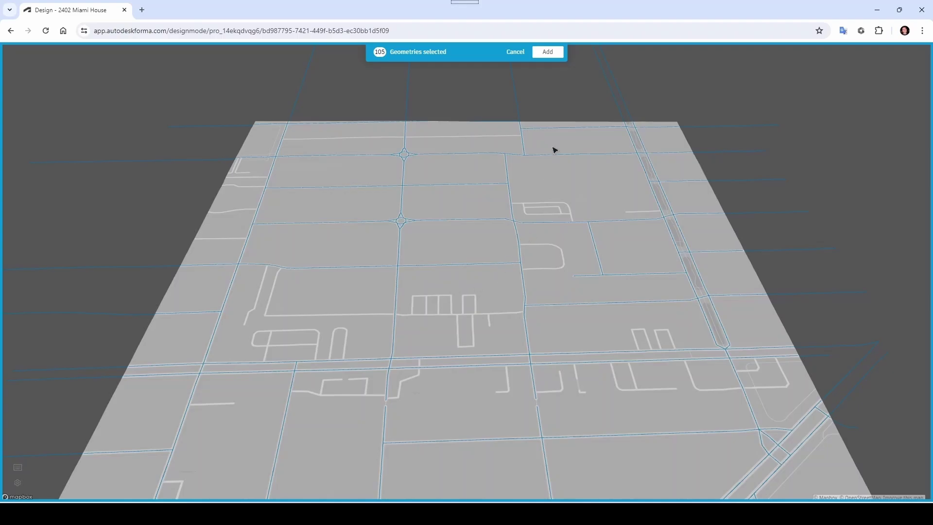
pyautogui.click(553, 55)
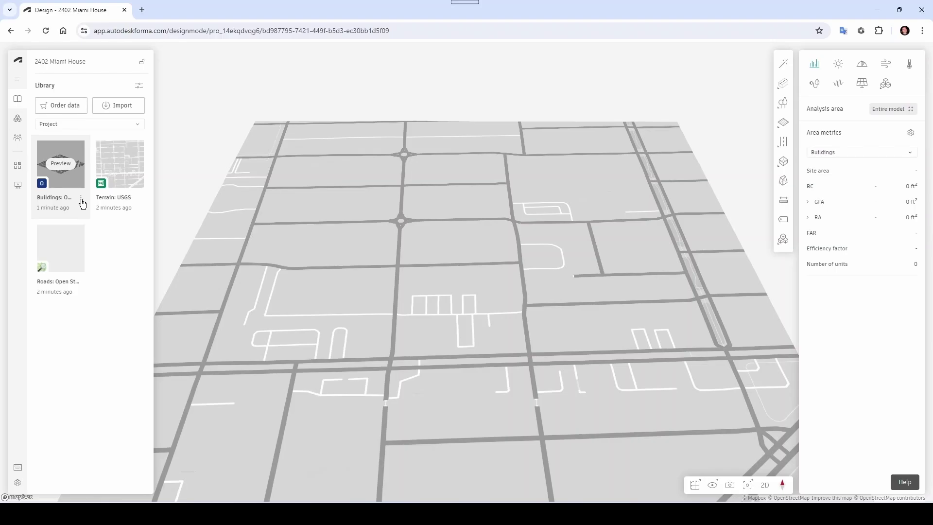
# Place the Open City Model buildings in the canvas, adding only those in the central blocks on both sides of the main double road
pyautogui.click(81, 199)
pyautogui.click(114, 204)
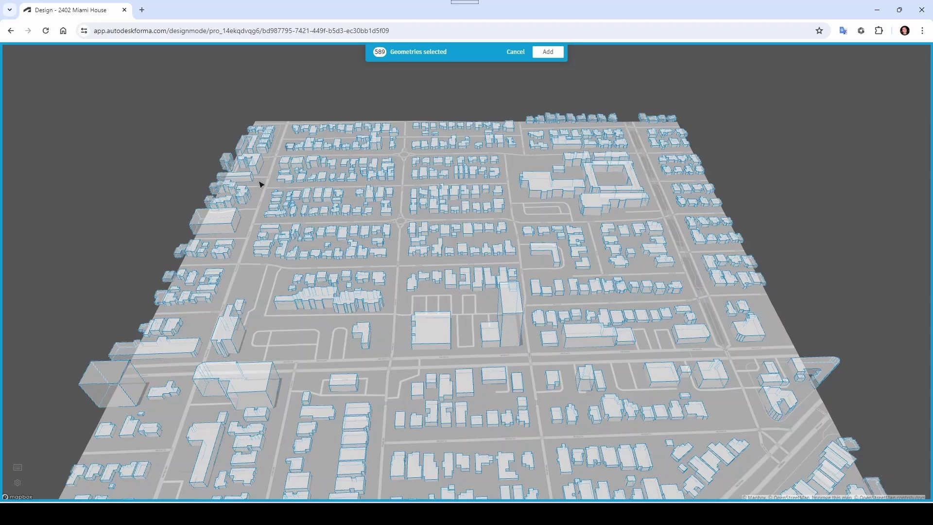
pyautogui.scroll(-2, 413, 270)
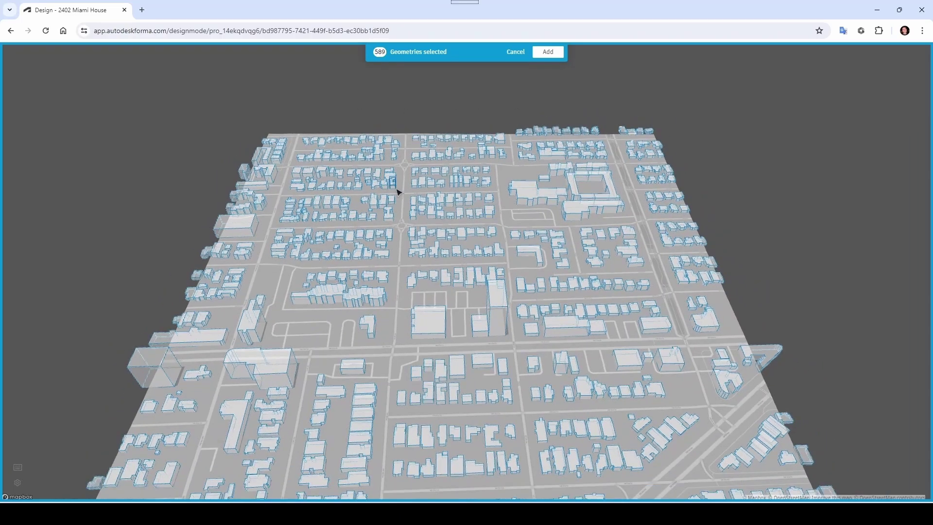
pyautogui.scroll(-2, 397, 191)
pyautogui.scroll(3, 392, 304)
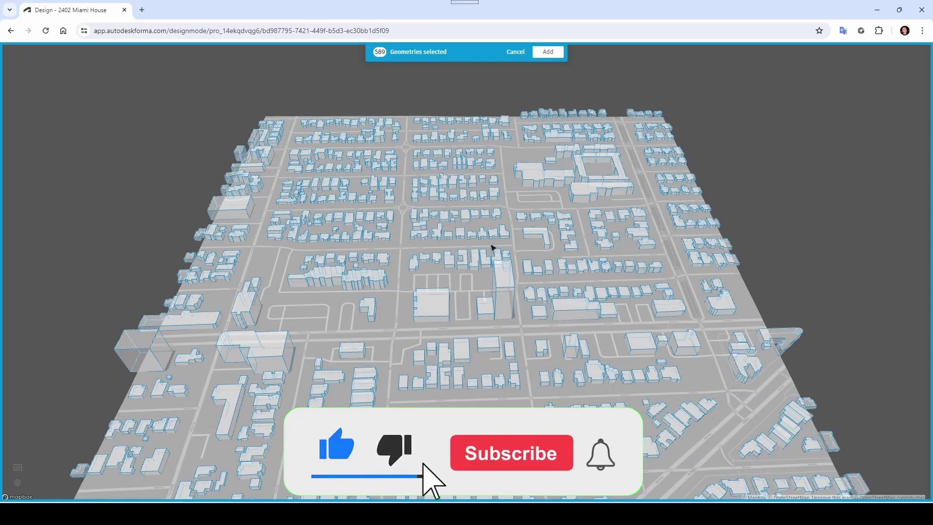
pyautogui.scroll(-3, 481, 256)
pyautogui.moveTo(481, 238); pyautogui.dragTo(478, 289, button='right')
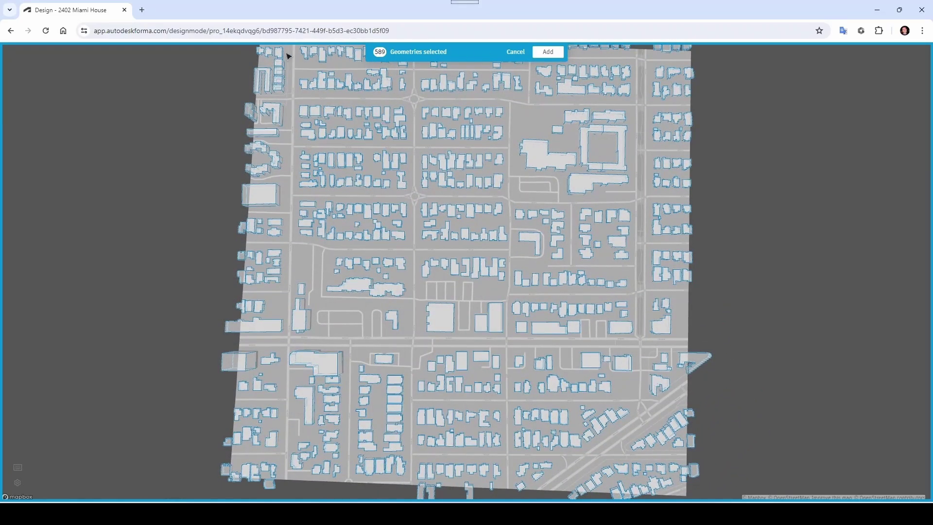
pyautogui.moveTo(290, 193); pyautogui.dragTo(582, 405)
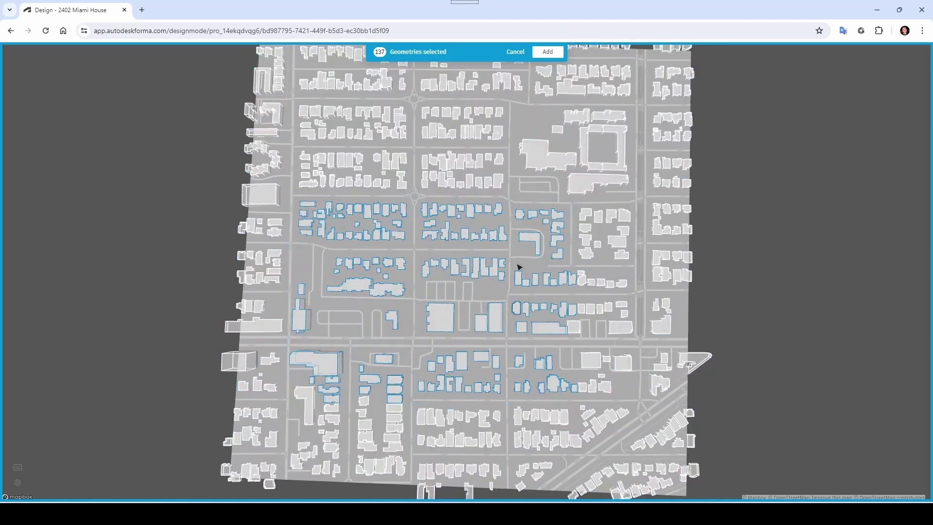
pyautogui.click(545, 55)
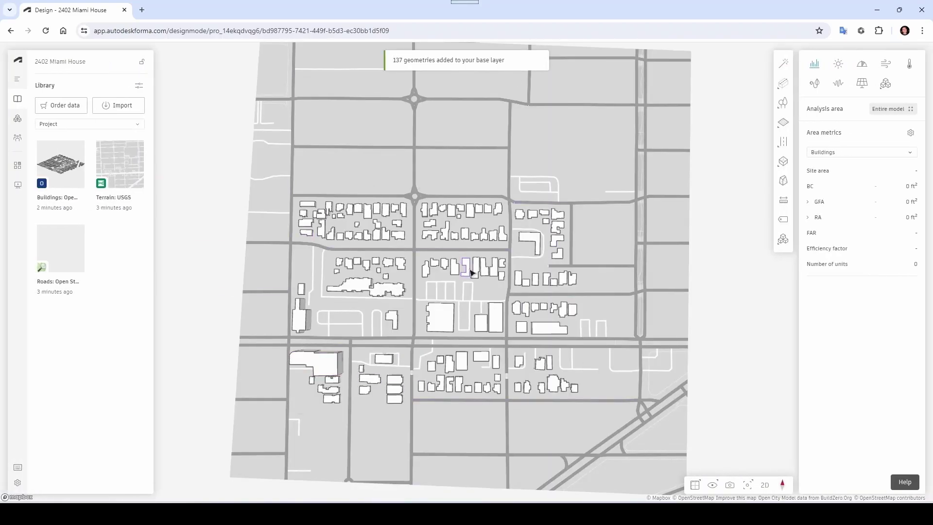
# Edit the base to delete the easternmost small building in the row south of the main double road, and leave base editing
pyautogui.moveTo(471, 273); pyautogui.dragTo(458, 298, button='right')
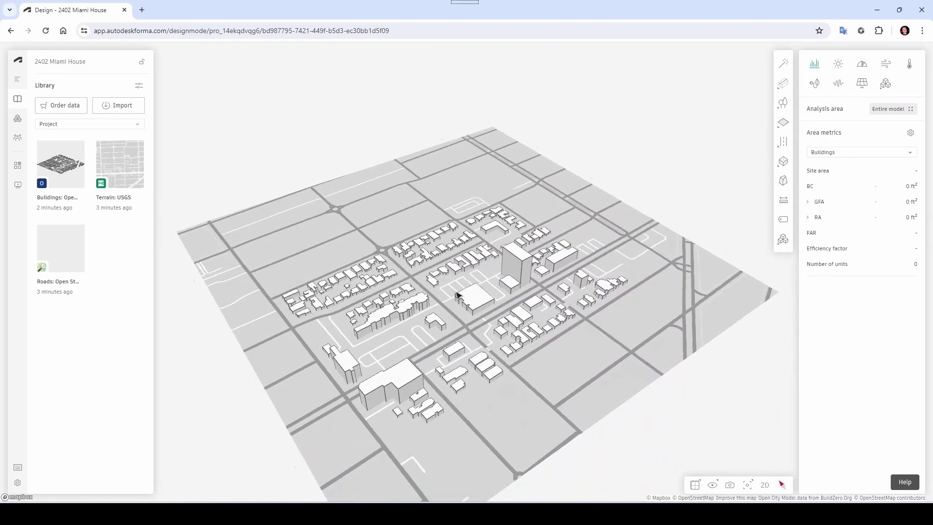
pyautogui.scroll(10, 649, 308)
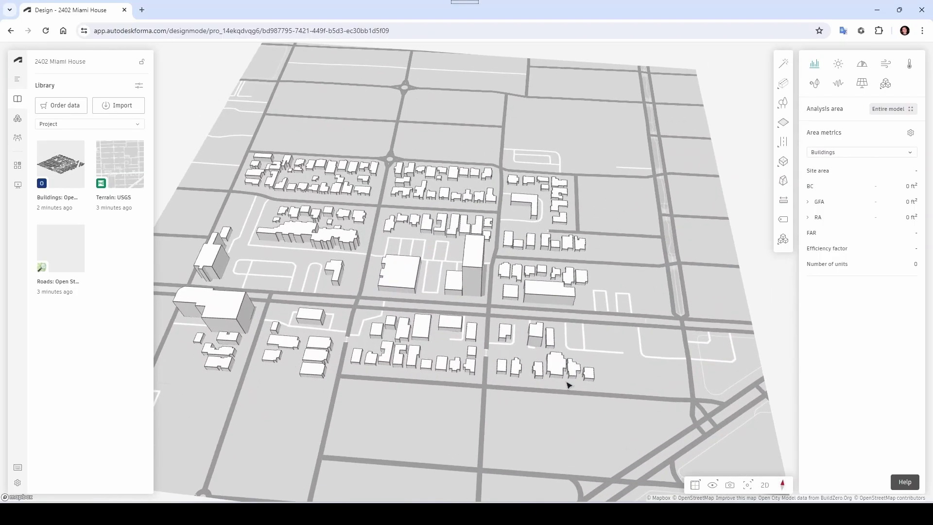
pyautogui.click(599, 378)
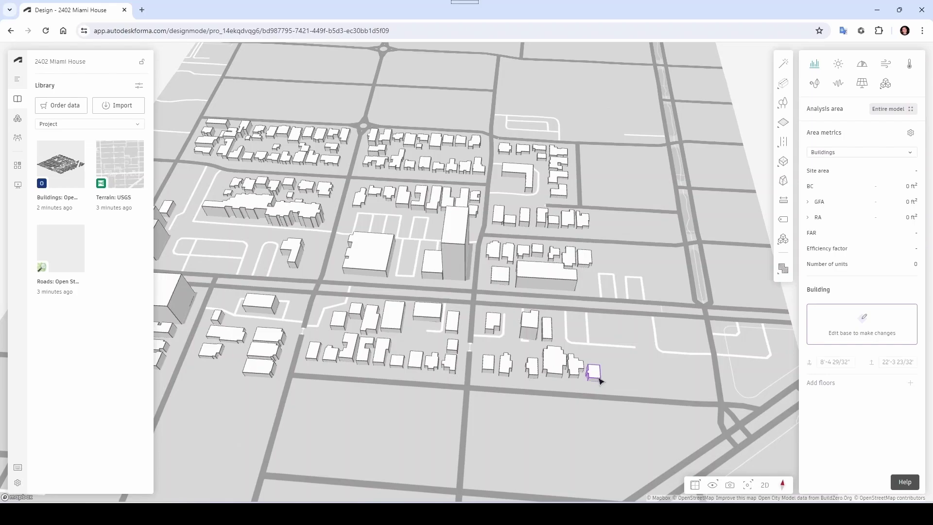
pyautogui.rightClick(597, 377)
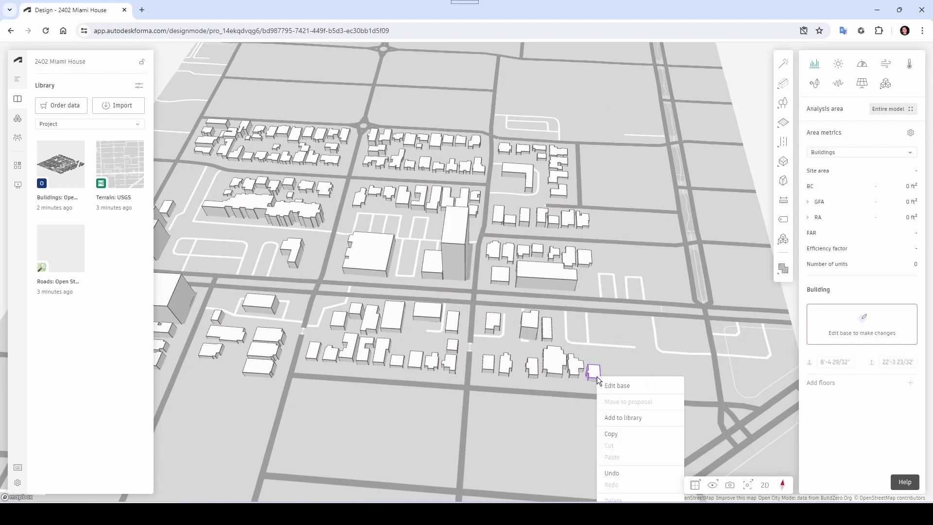
pyautogui.click(620, 387)
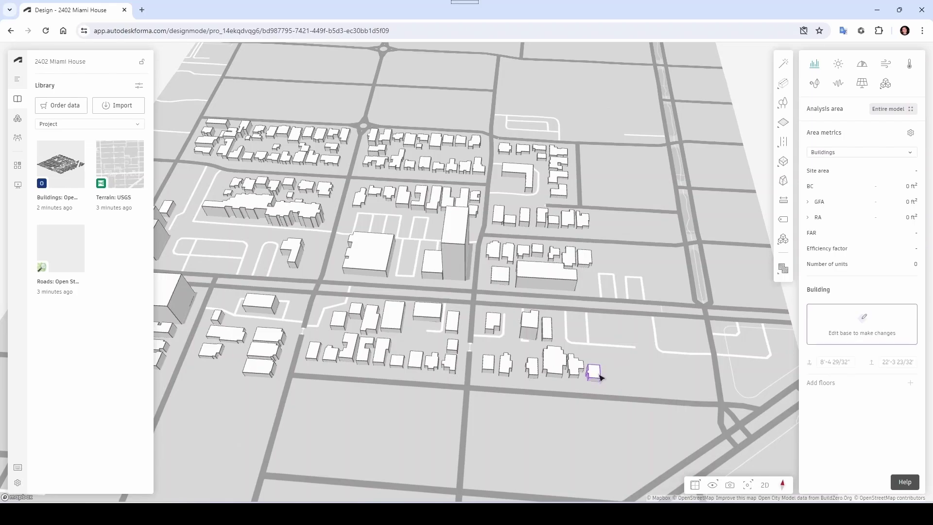
pyautogui.click(860, 330)
pyautogui.click(594, 372)
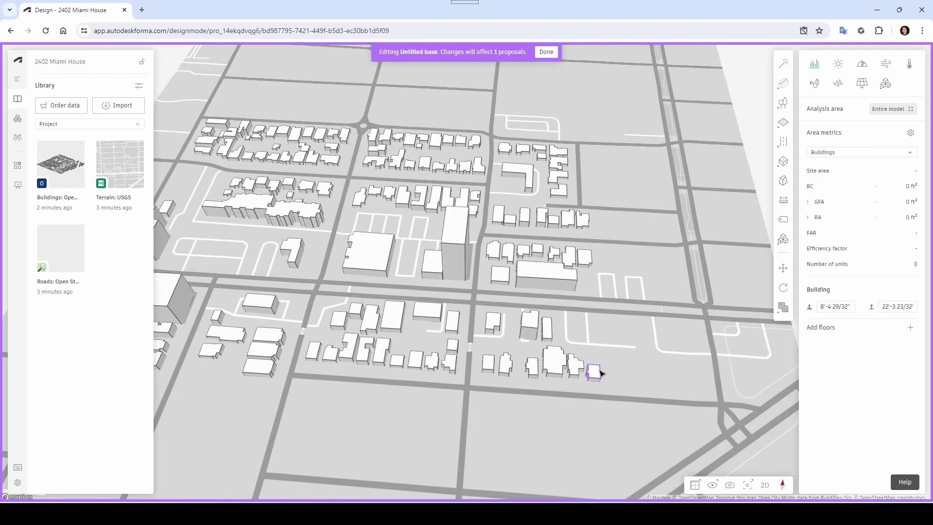
pyautogui.rightClick(599, 373)
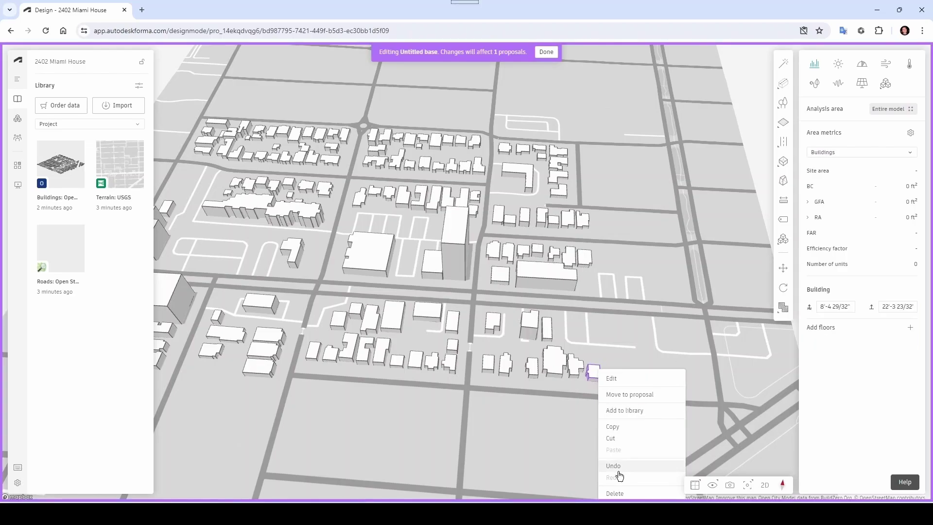
pyautogui.click(620, 493)
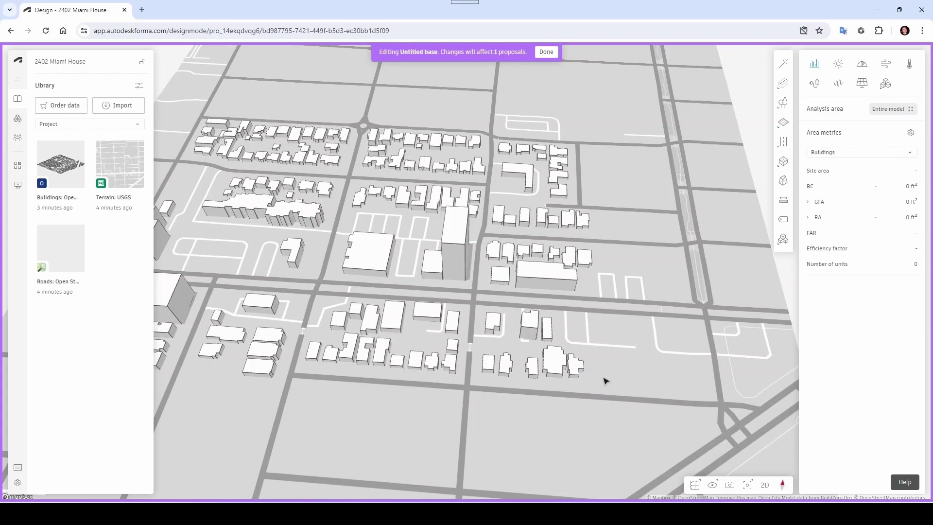
pyautogui.scroll(-1, 607, 380)
pyautogui.press('Escape')
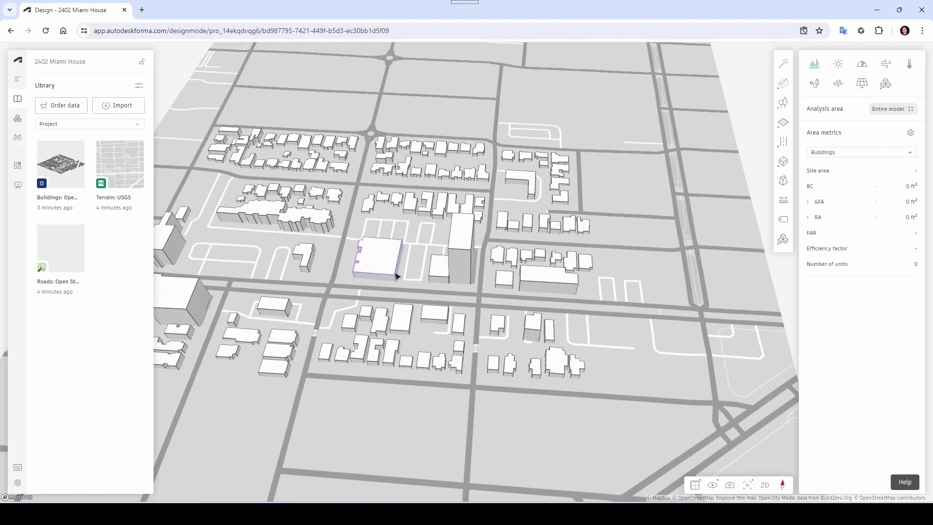
# Open the base for editing again and delete the large flat building on the tower's block, north of the main double road
pyautogui.moveTo(391, 300); pyautogui.dragTo(469, 257, button='right')
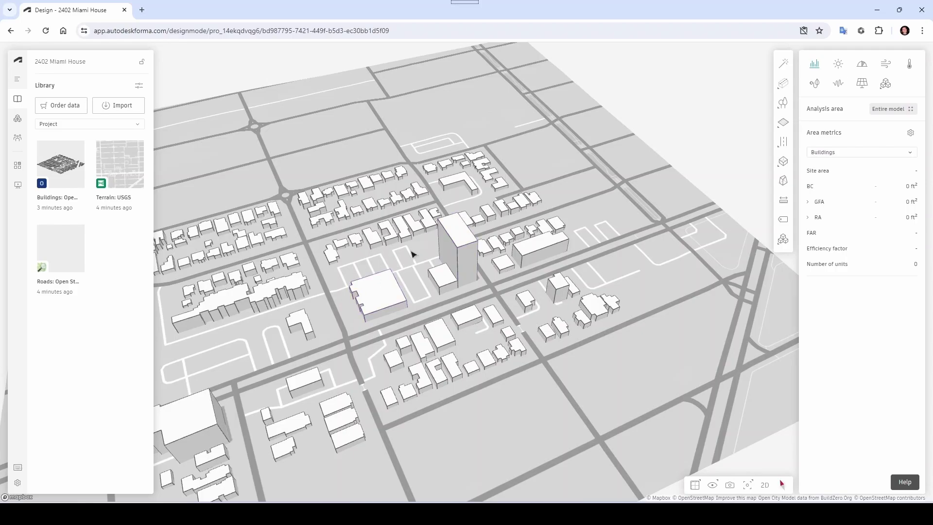
pyautogui.click(392, 277)
pyautogui.click(398, 264)
pyautogui.click(397, 203)
pyautogui.click(389, 252)
pyautogui.rightClick(386, 275)
pyautogui.click(405, 281)
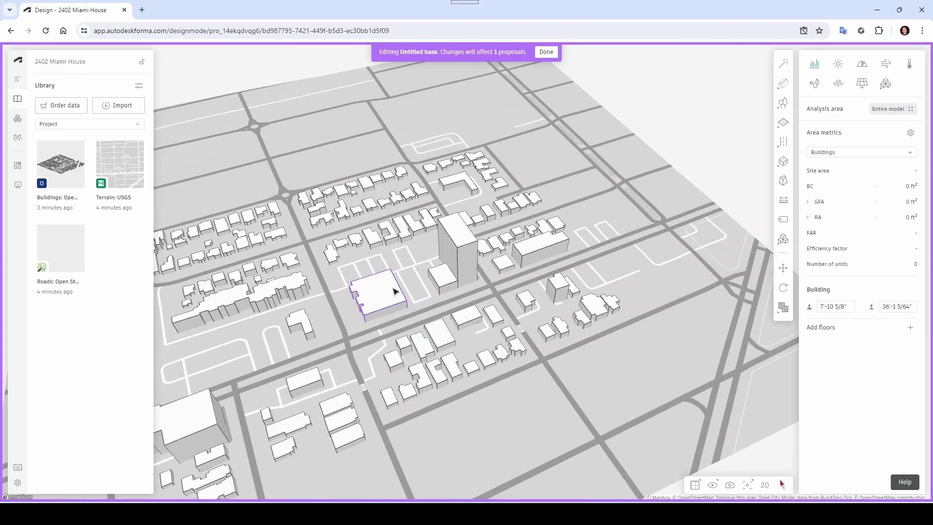
pyautogui.press('Delete')
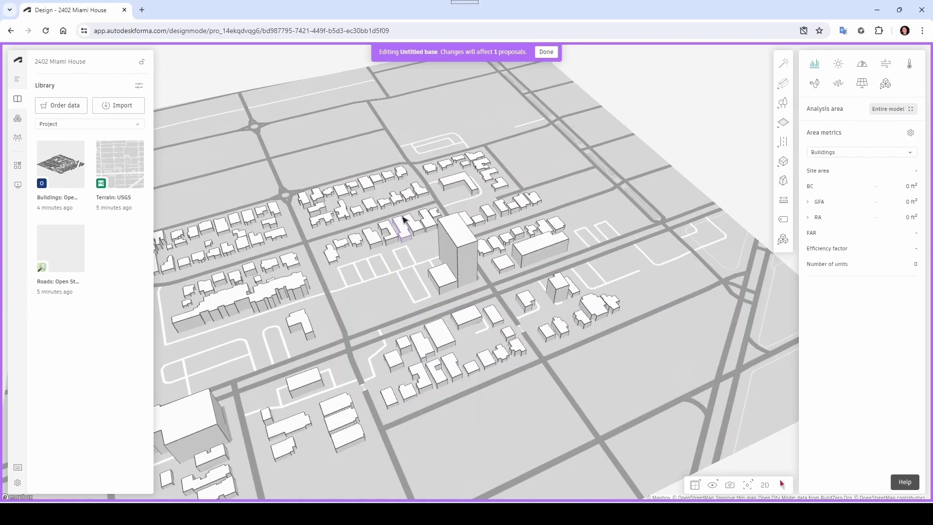
# Delete one small house in the row across the street north of the tower's block and finish editing the base
pyautogui.click(397, 202)
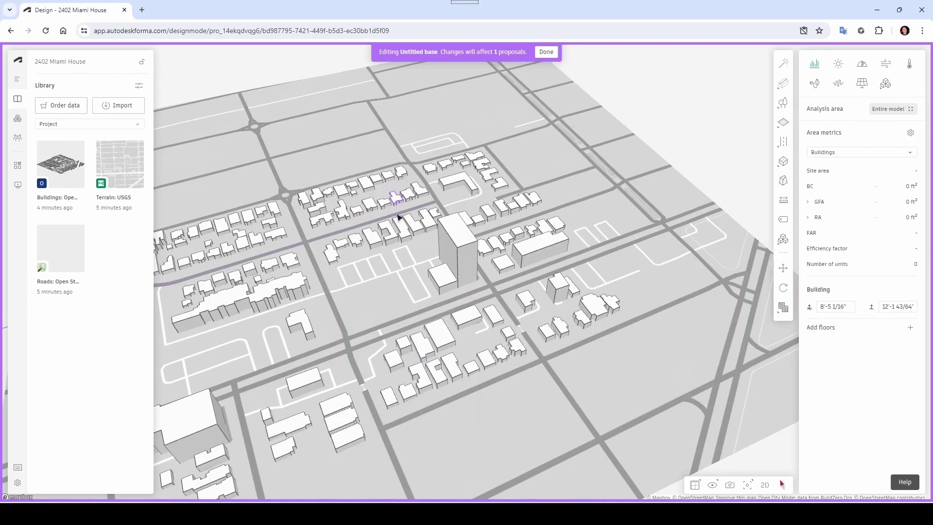
pyautogui.press('Delete')
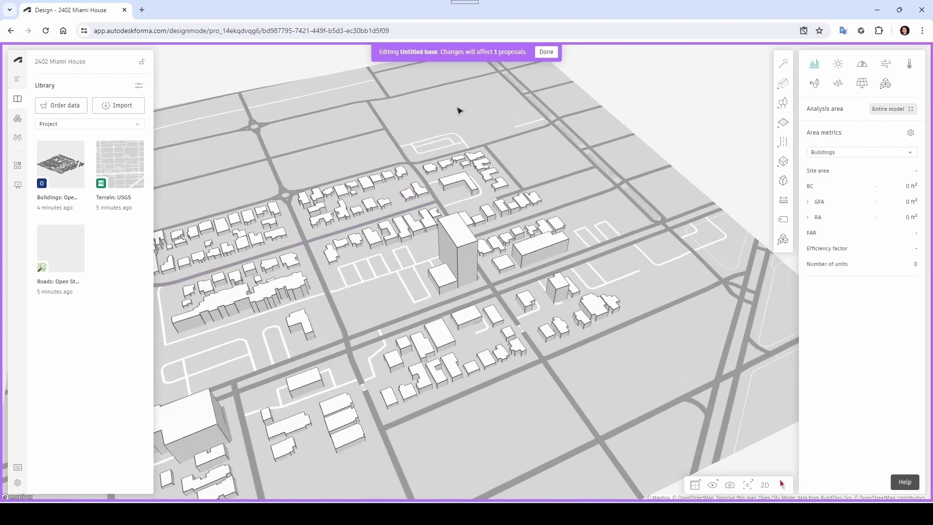
pyautogui.click(547, 52)
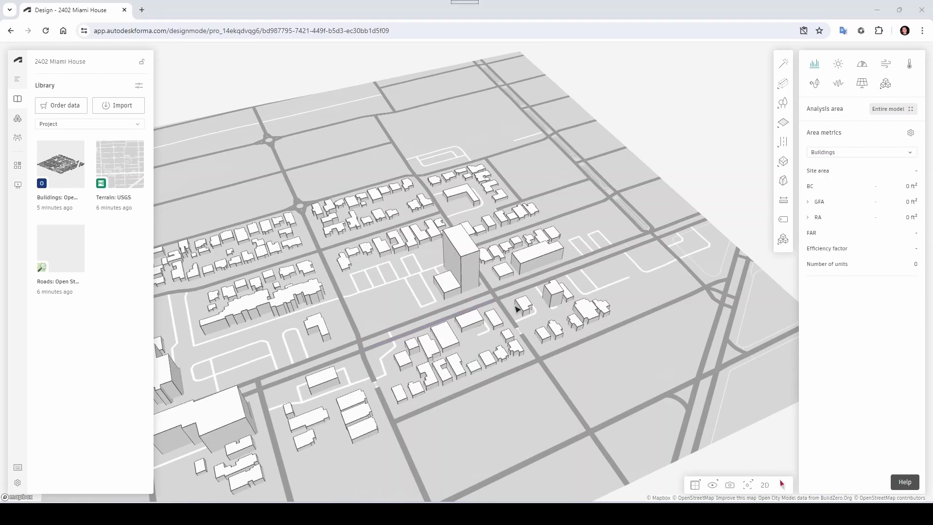
# Start a road on the centreline of the street west of the tower's block, with its first bend about 30 ft east along the white driveway
pyautogui.scroll(1, 362, 287)
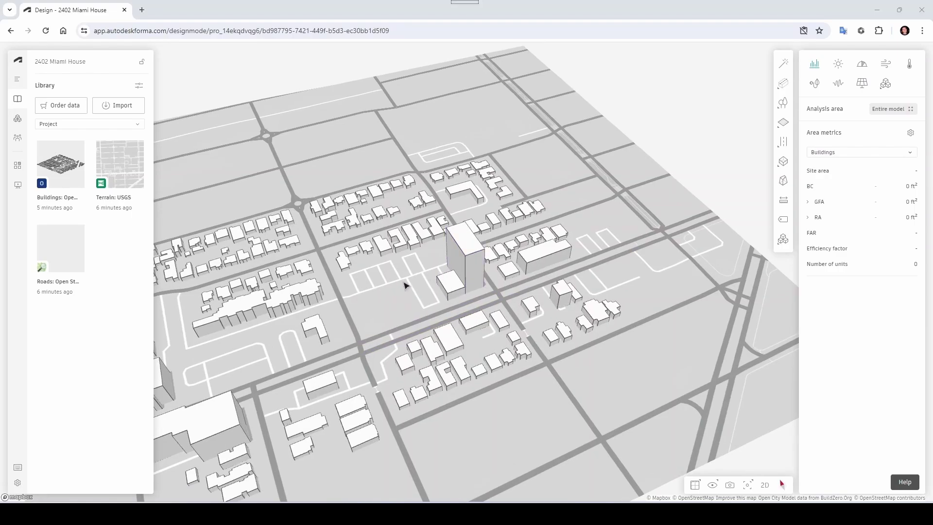
pyautogui.scroll(5, 390, 267)
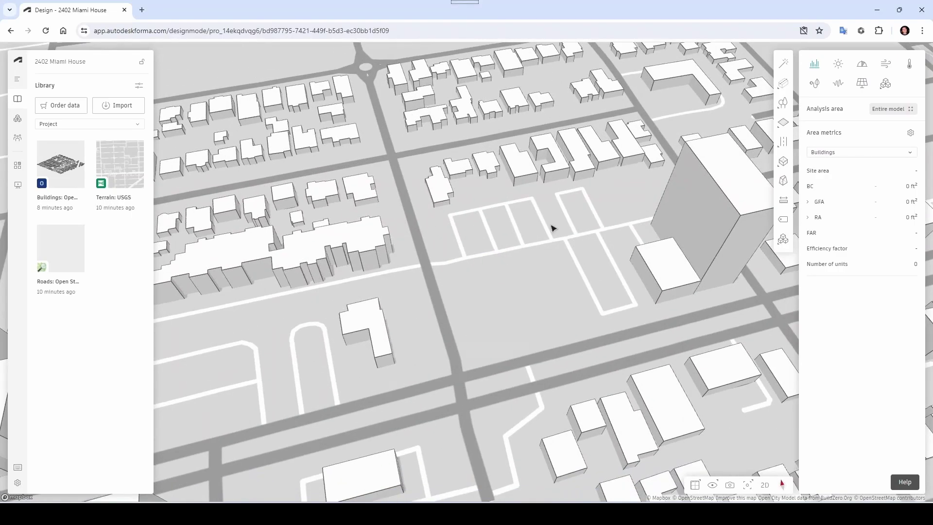
pyautogui.moveTo(551, 225); pyautogui.dragTo(531, 272, button='right')
pyautogui.moveTo(780, 147)
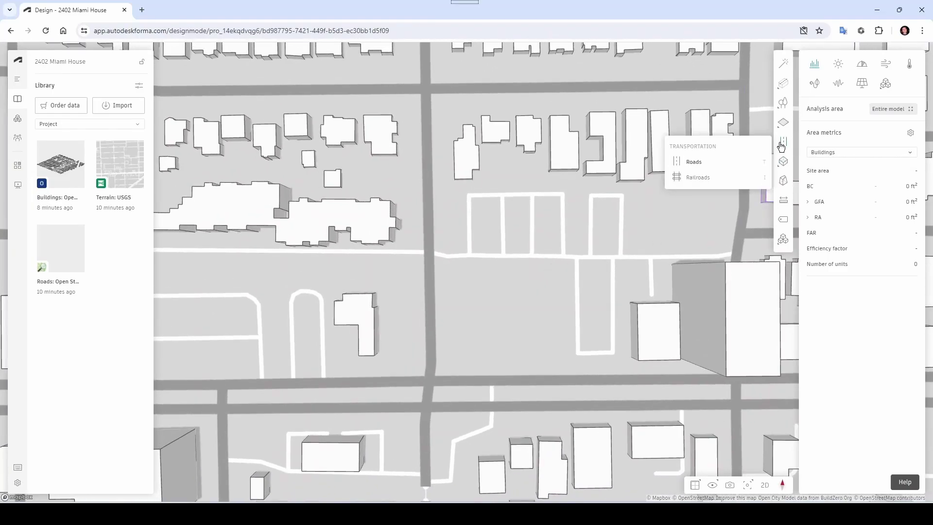
pyautogui.click(694, 161)
pyautogui.scroll(5, 430, 261)
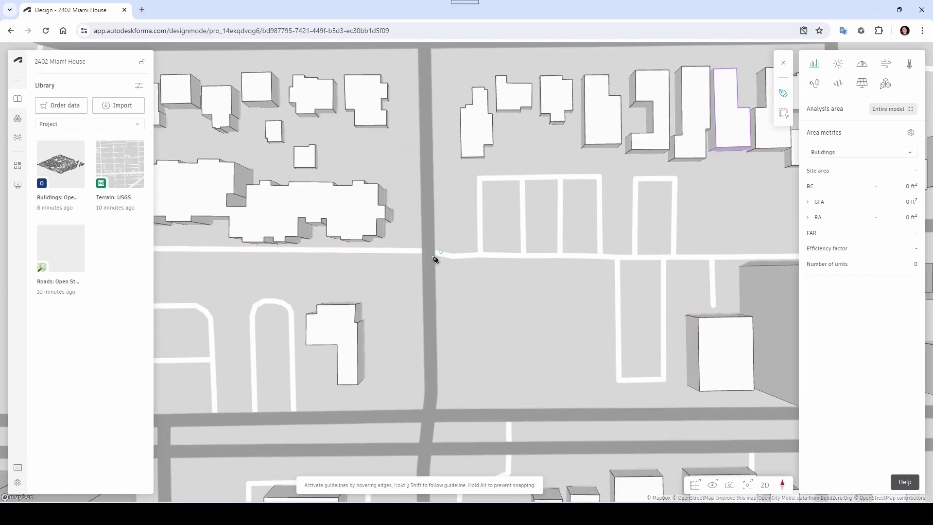
pyautogui.scroll(3, 437, 256)
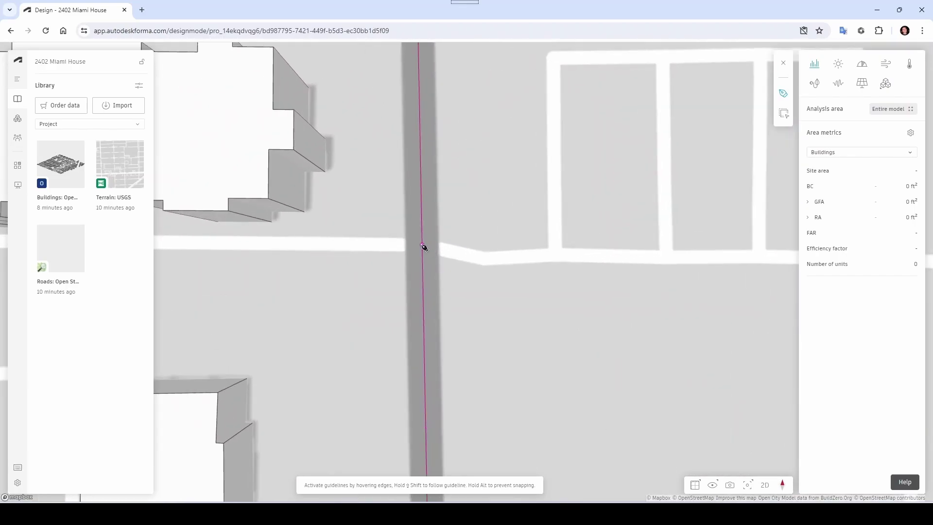
pyautogui.click(423, 245)
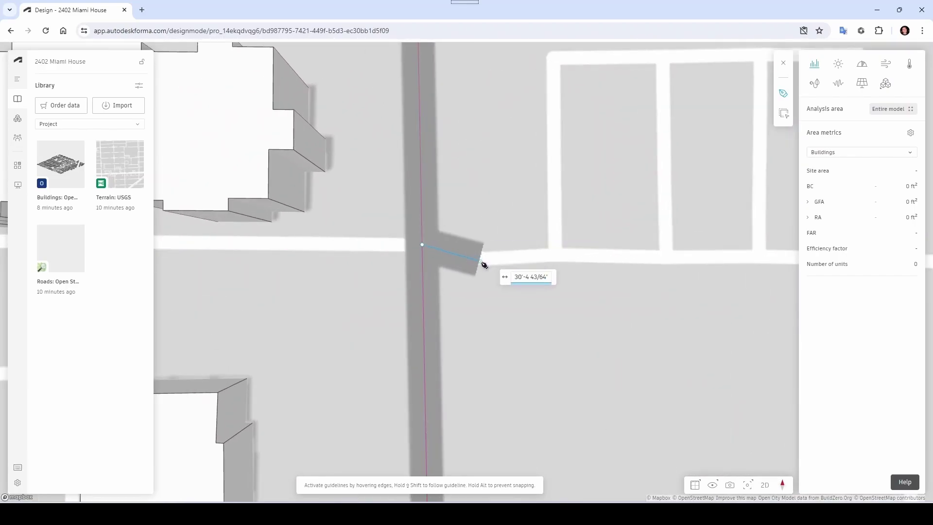
pyautogui.scroll(1, 486, 264)
pyautogui.scroll(1, 491, 265)
pyautogui.click(497, 262)
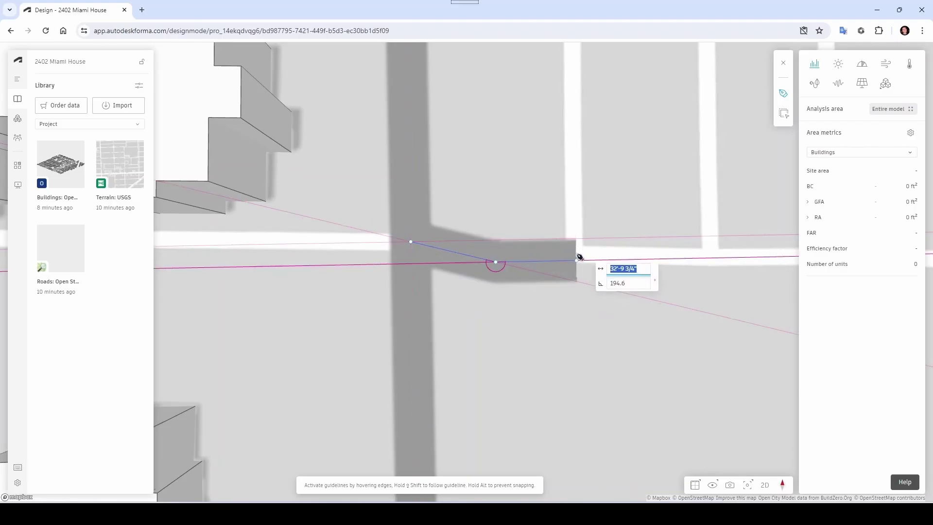
# Continue the road east along the driveway, passing north of the tower, and end it on the street east of the block
pyautogui.scroll(-3, 584, 255)
pyautogui.scroll(1, 731, 254)
pyautogui.click(733, 253)
pyautogui.scroll(-2, 734, 253)
pyautogui.moveTo(734, 253); pyautogui.dragTo(492, 254, button='middle')
pyautogui.scroll(1, 631, 259)
pyautogui.click(631, 256)
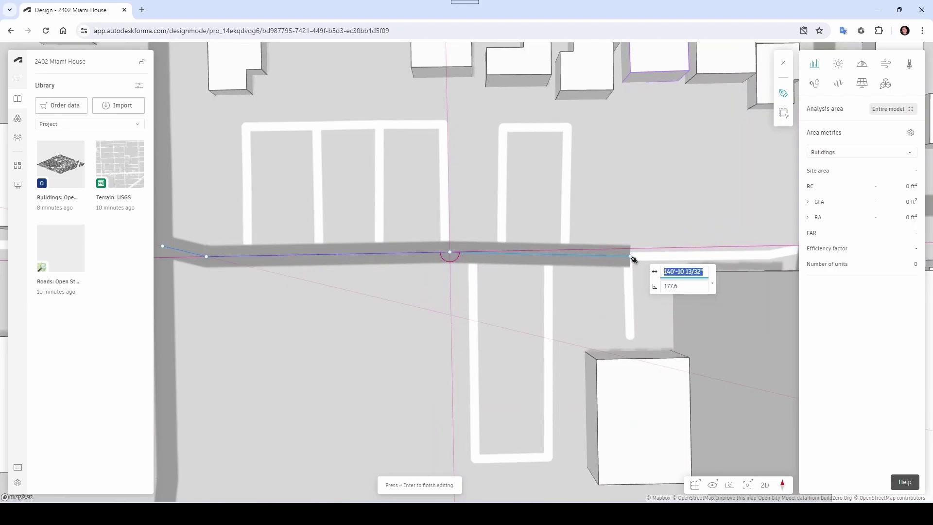
pyautogui.scroll(2, 769, 255)
pyautogui.moveTo(769, 254); pyautogui.dragTo(531, 264, button='middle')
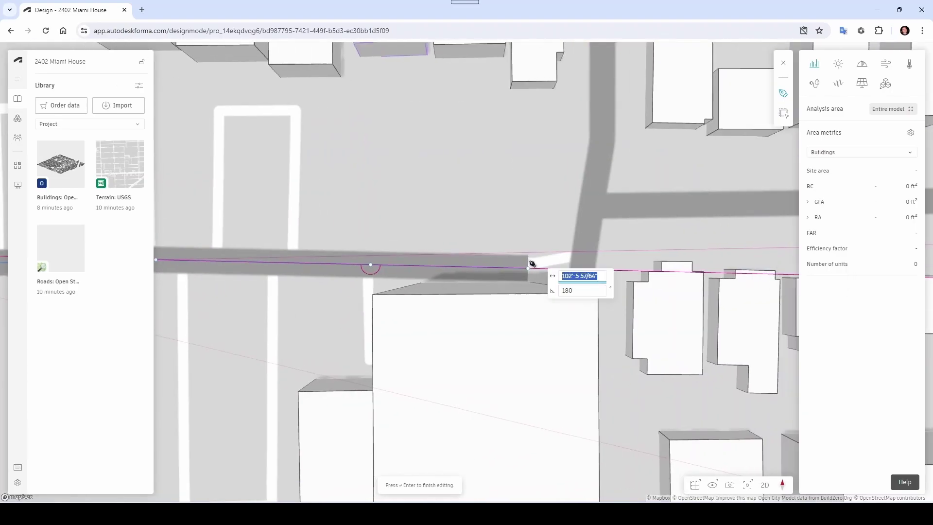
pyautogui.scroll(1, 531, 265)
pyautogui.click(589, 254)
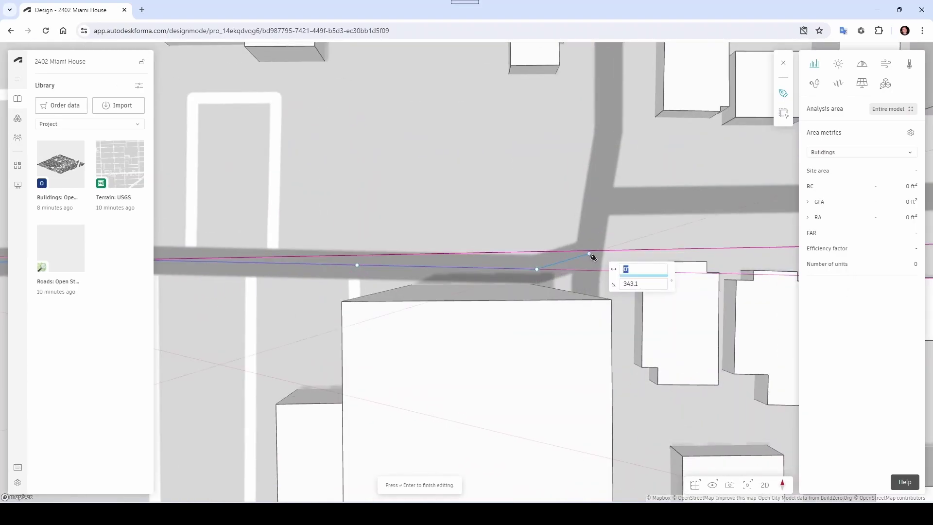
pyautogui.press('Return')
# Set the new east-west road's width to 10 ft and deselect it
pyautogui.scroll(-2, 510, 257)
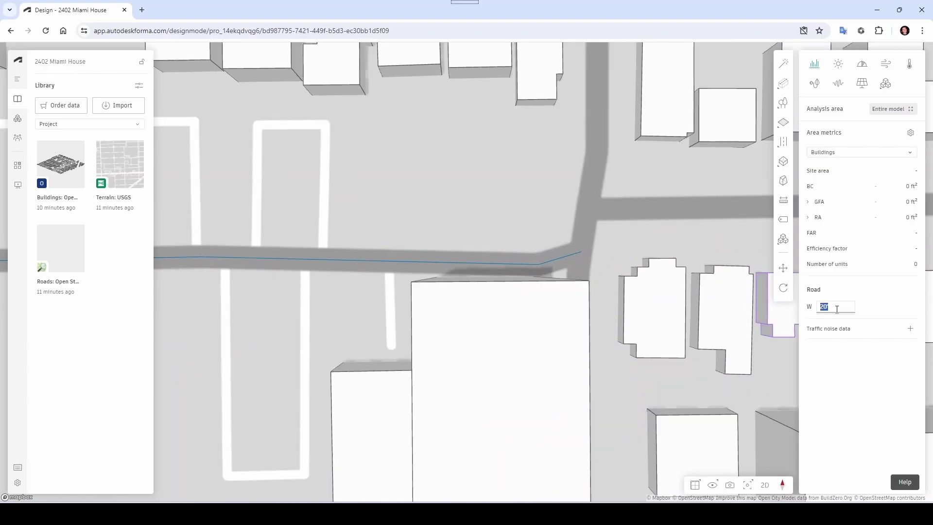
pyautogui.press('Return')
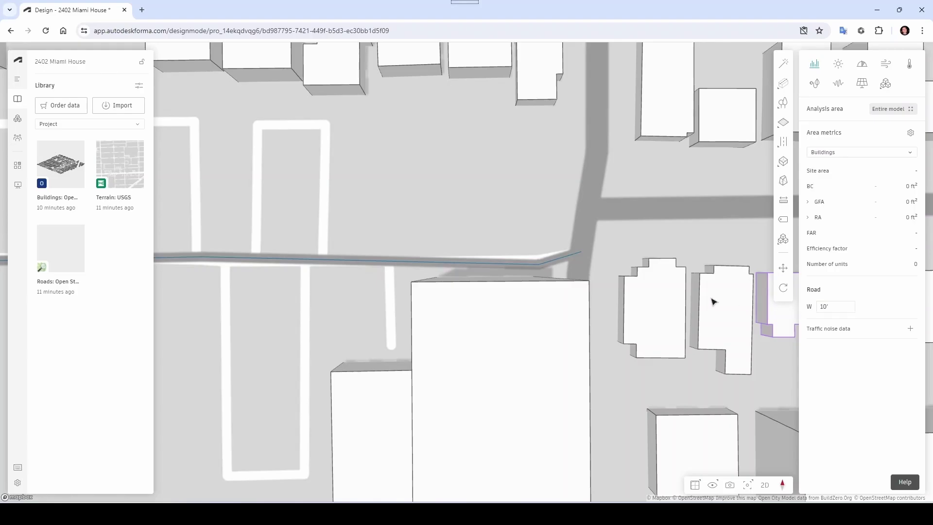
pyautogui.scroll(-2, 546, 262)
pyautogui.press('Escape')
pyautogui.moveTo(316, 249); pyautogui.dragTo(558, 277)
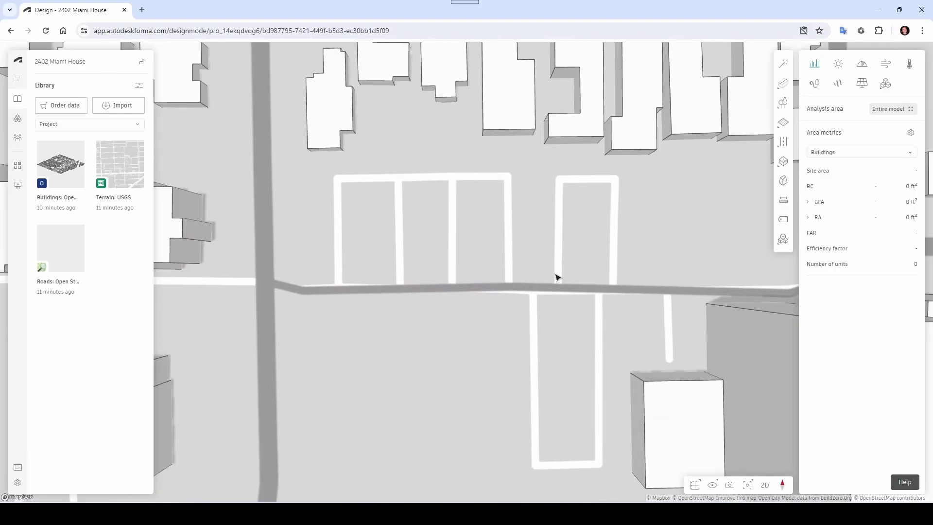
# Draw a U-shaped road about 100 ft deep around the outline of the wide western parking loop, north of the new road
pyautogui.click(783, 161)
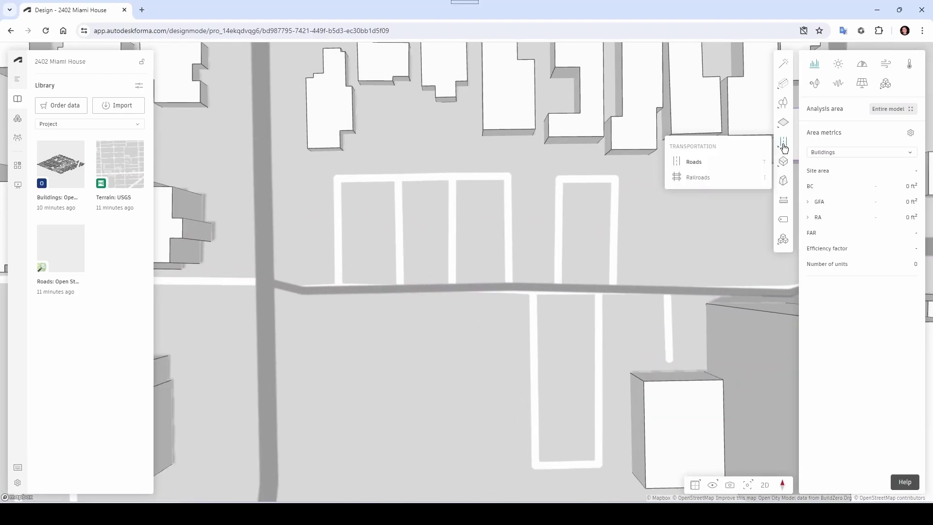
pyautogui.click(700, 159)
pyautogui.scroll(2, 341, 291)
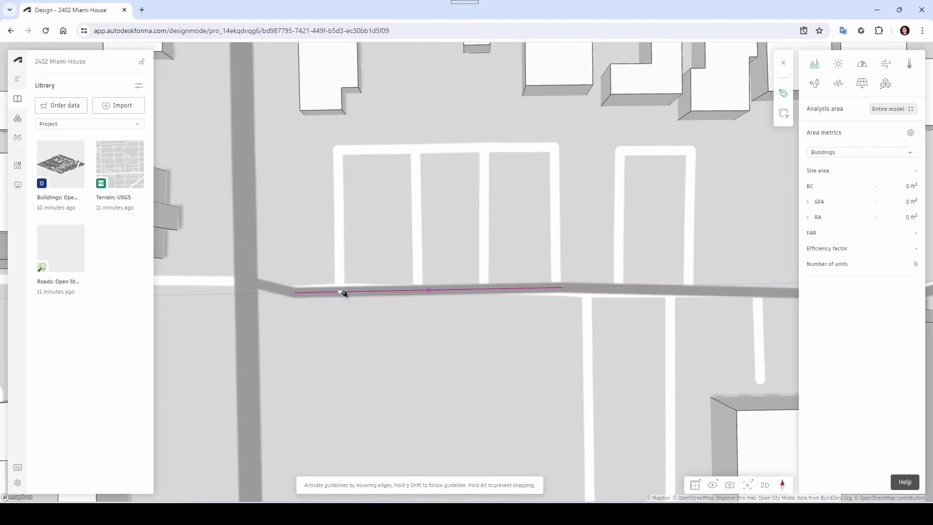
pyautogui.click(340, 292)
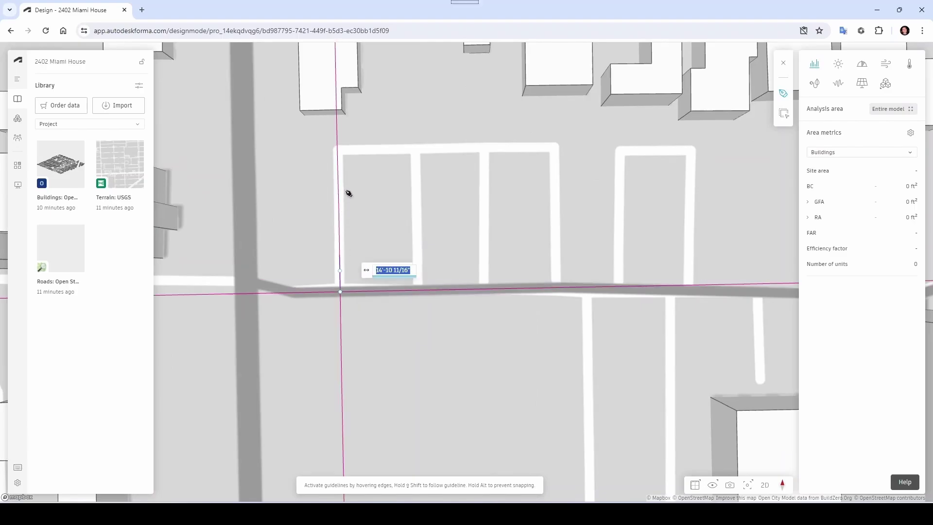
pyautogui.click(337, 148)
pyautogui.click(559, 145)
pyautogui.click(561, 290)
pyautogui.press('Return')
# Draw two straight roads along the inner parking lanes of the wide loop, from the east-west road up to the loop's north side
pyautogui.click(693, 162)
pyautogui.click(418, 290)
pyautogui.click(417, 146)
pyautogui.press('Return')
pyautogui.click(694, 162)
pyautogui.click(485, 289)
pyautogui.click(482, 146)
# Draw a U-shaped road about 99 ft deep tracing the narrow parking loop north of the east-west road
pyautogui.click(621, 286)
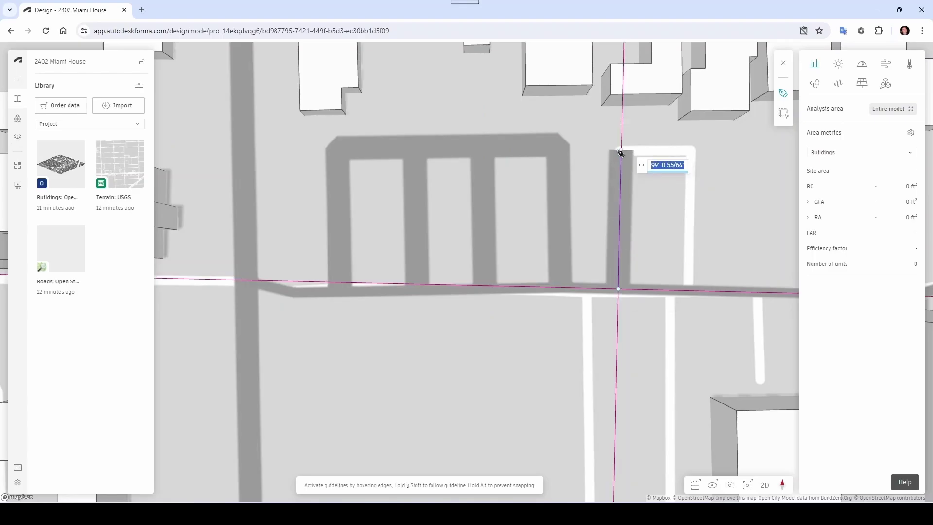
pyautogui.click(621, 150)
pyautogui.click(687, 150)
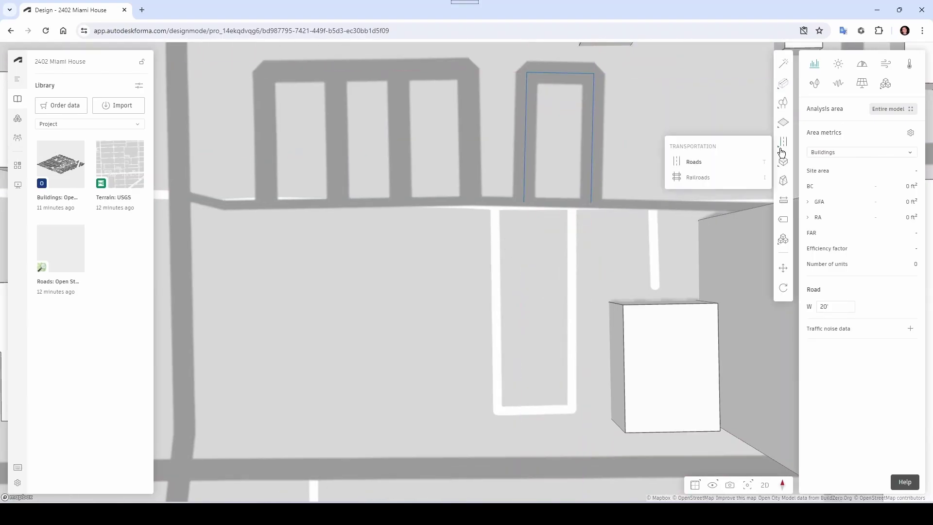
# Draw the U-shaped road around the parking loop south of the east-west road and the short dead-end road north of the low building
pyautogui.click(694, 161)
pyautogui.click(493, 205)
pyautogui.scroll(1, 498, 409)
pyautogui.click(500, 410)
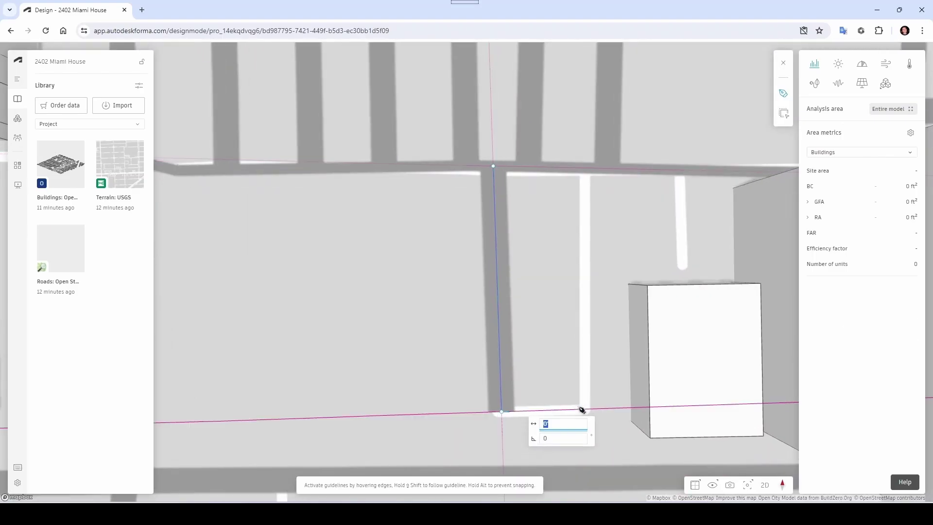
pyautogui.click(582, 412)
pyautogui.scroll(1, 588, 166)
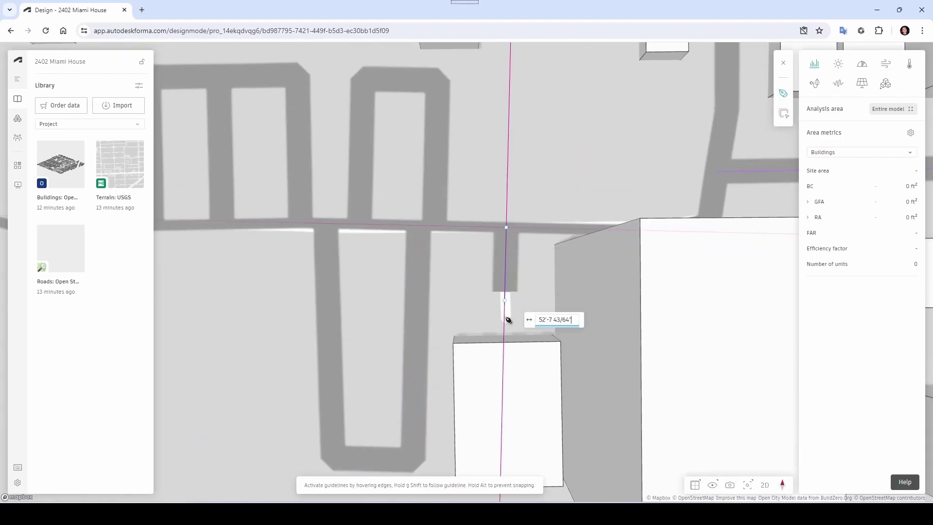
pyautogui.press('Return')
pyautogui.press('Escape')
# Select all the newly drawn parking roads together and set their width to 10 ft
pyautogui.scroll(-2, 514, 278)
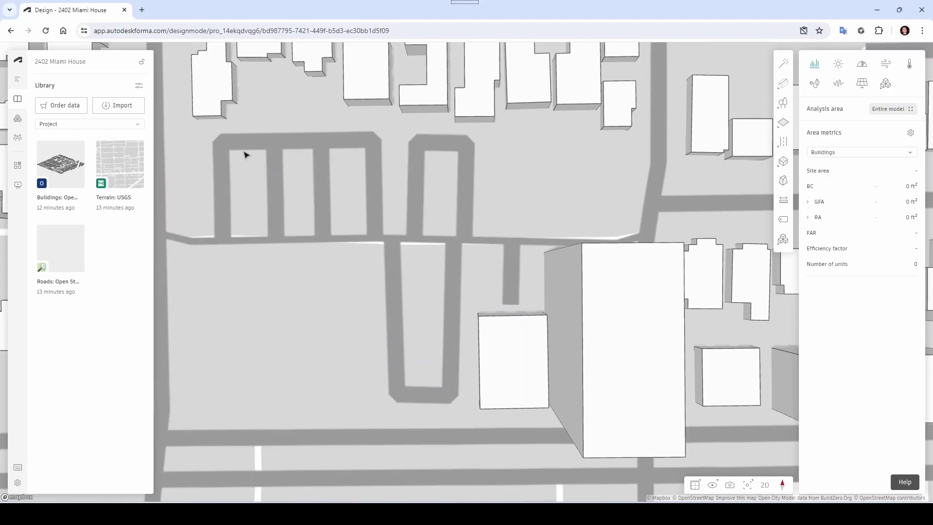
pyautogui.moveTo(197, 128); pyautogui.dragTo(536, 413)
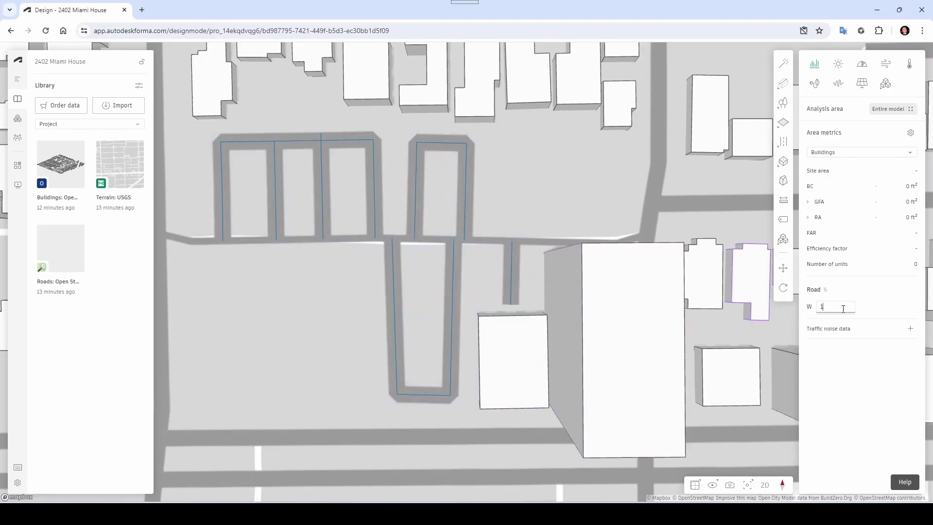
pyautogui.press('Return')
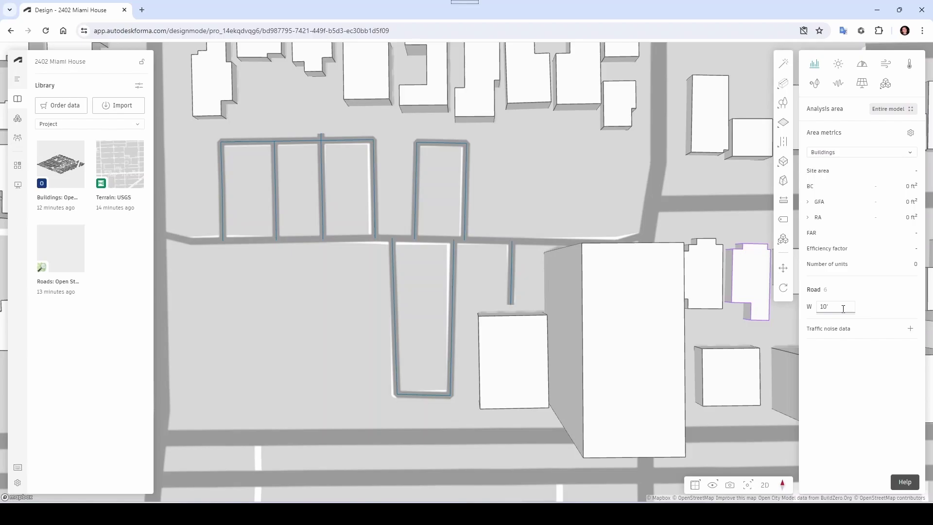
pyautogui.click(423, 261)
# Start a site limit polygon at the southwest corner of the tower's block and run its west edge to the northwest corner
pyautogui.scroll(-3, 423, 260)
pyautogui.moveTo(391, 322); pyautogui.dragTo(425, 309, button='right')
pyautogui.scroll(-2, 458, 270)
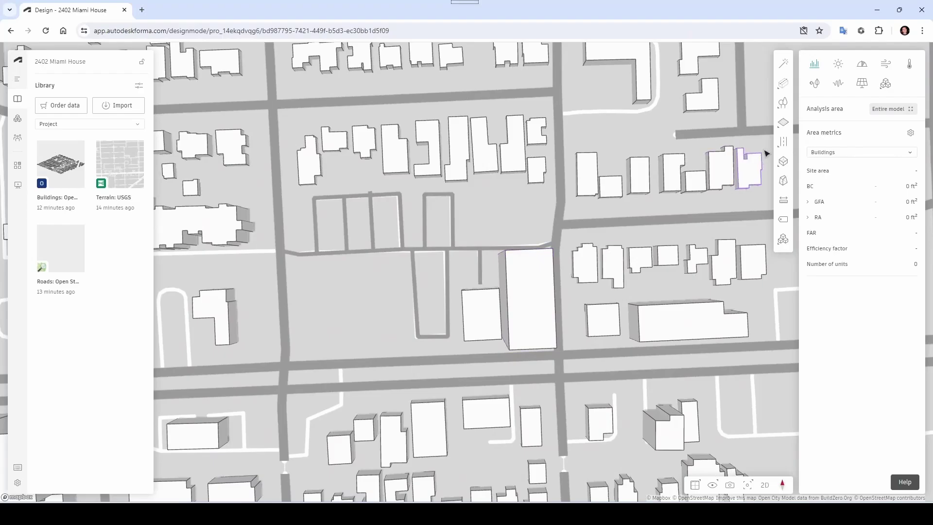
pyautogui.moveTo(786, 128)
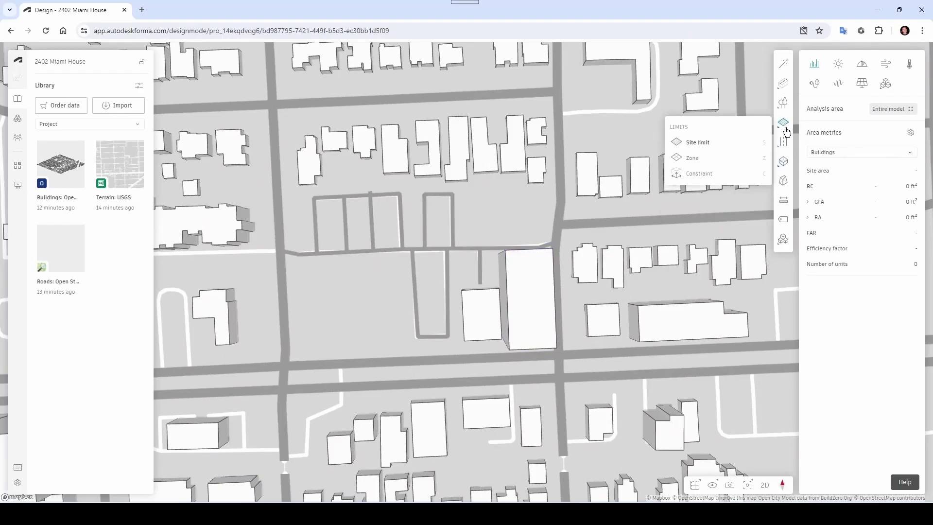
pyautogui.click(712, 143)
pyautogui.scroll(5, 298, 340)
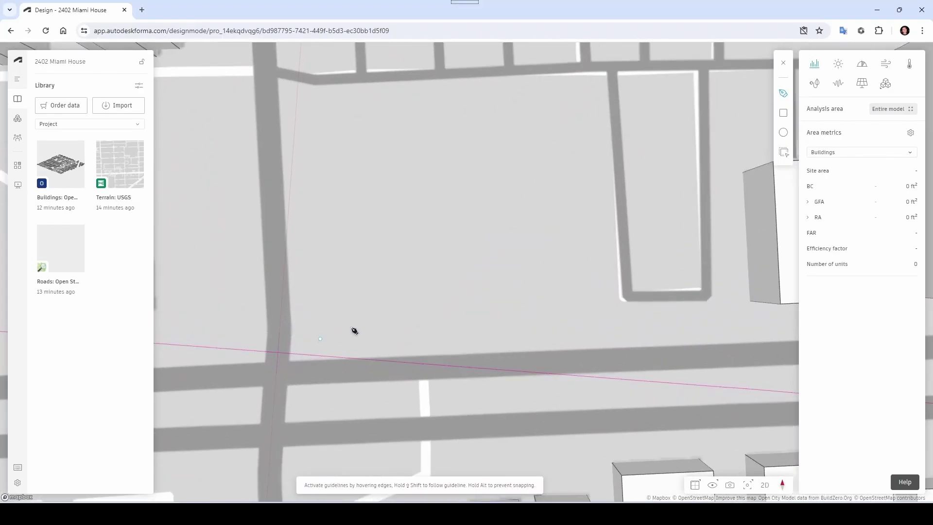
pyautogui.click(296, 358)
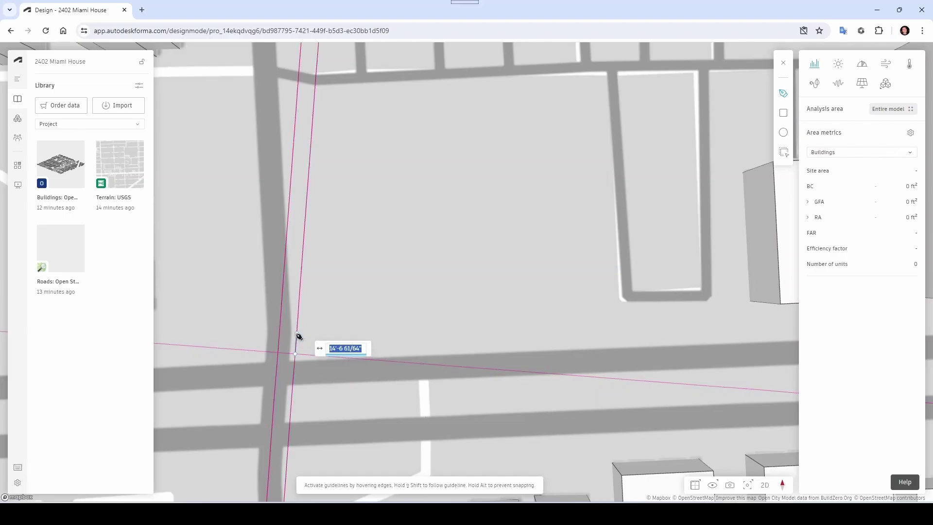
pyautogui.scroll(-2, 299, 333)
pyautogui.scroll(-4, 298, 295)
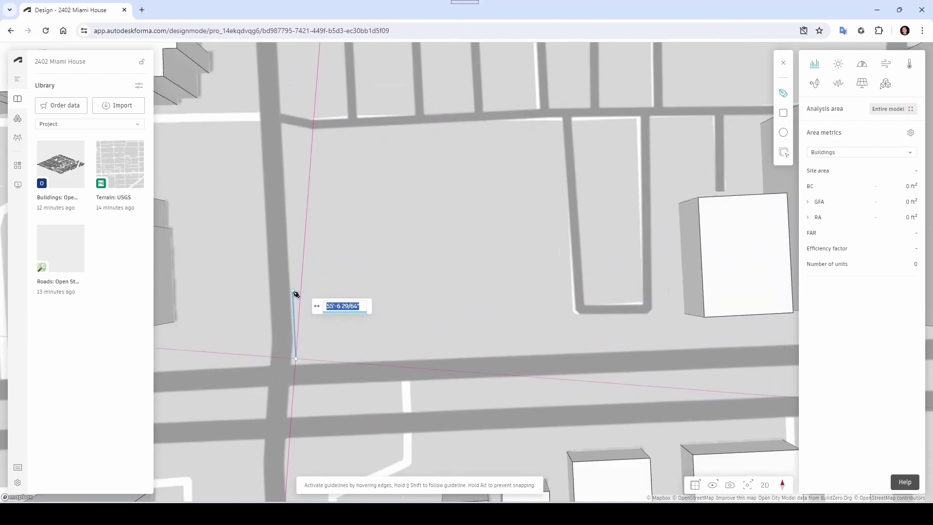
pyautogui.scroll(4, 282, 185)
pyautogui.click(284, 183)
# Continue the site limit along the block's north edge and down its east edge following the street bend, and complete the polygon
pyautogui.scroll(-3, 315, 198)
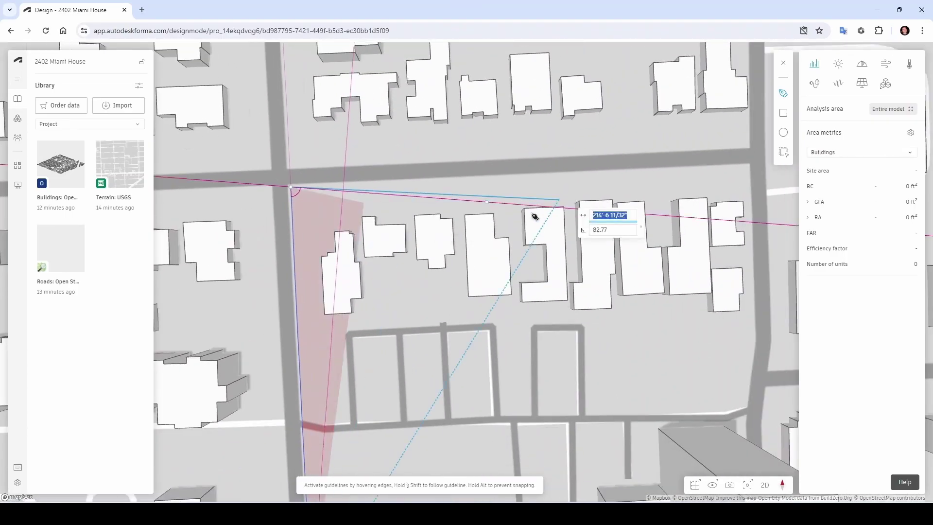
pyautogui.moveTo(728, 170); pyautogui.dragTo(506, 193, button='middle')
pyautogui.scroll(4, 507, 193)
pyautogui.click(507, 200)
pyautogui.scroll(-1, 506, 219)
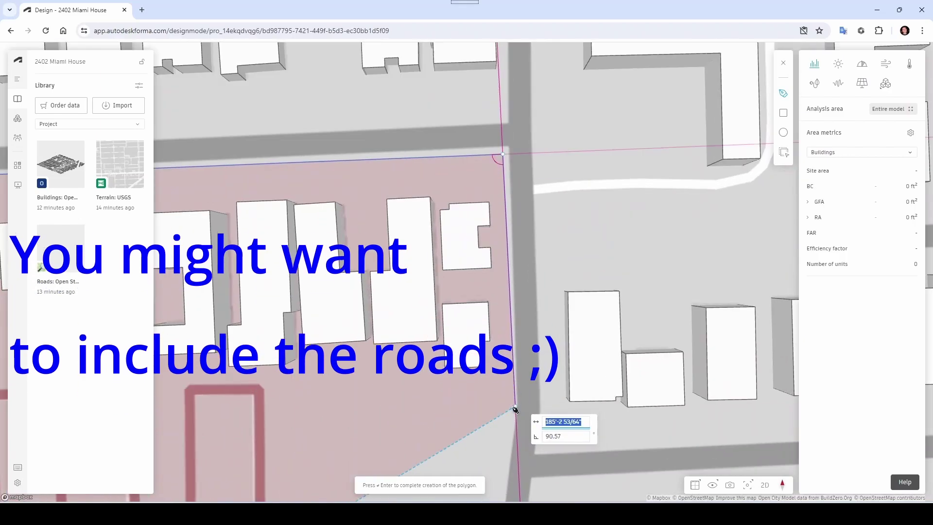
pyautogui.scroll(4, 516, 410)
pyautogui.scroll(1, 535, 285)
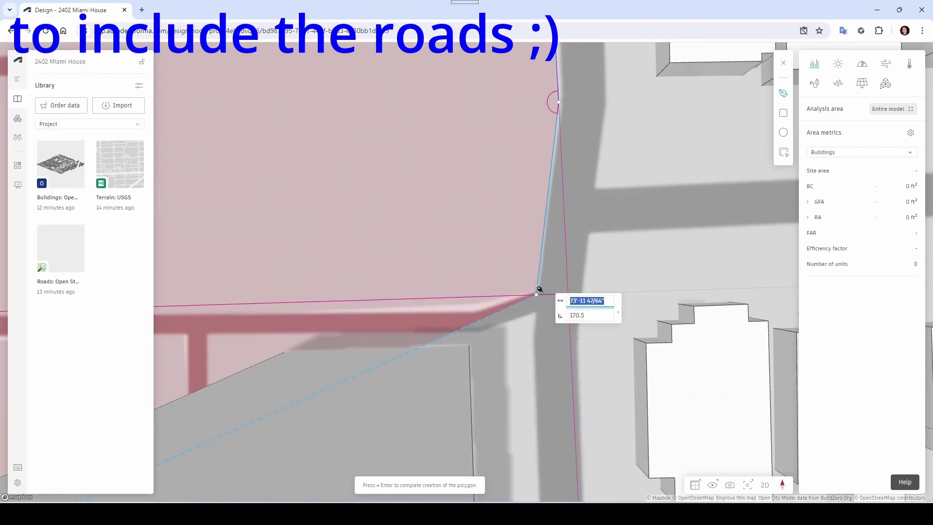
pyautogui.click(539, 289)
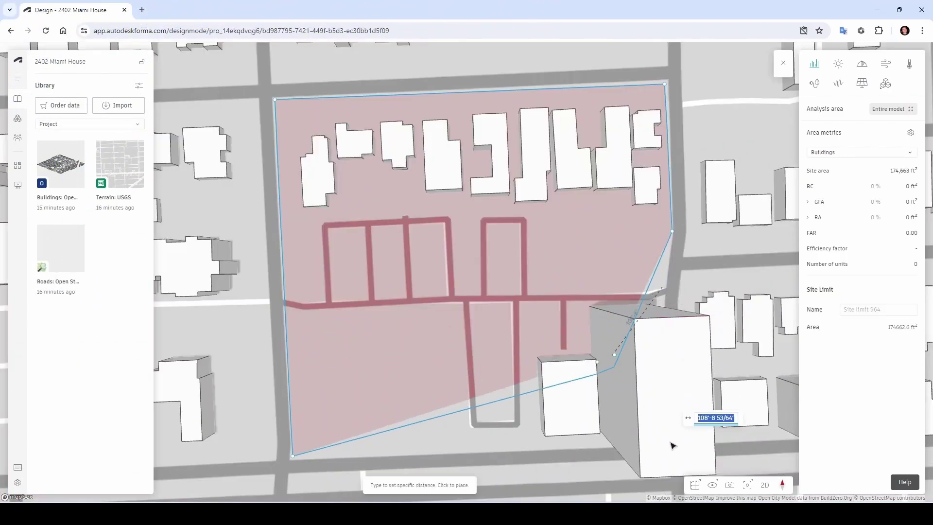
pyautogui.moveTo(671, 445); pyautogui.dragTo(624, 334, button='middle')
pyautogui.scroll(1, 624, 334)
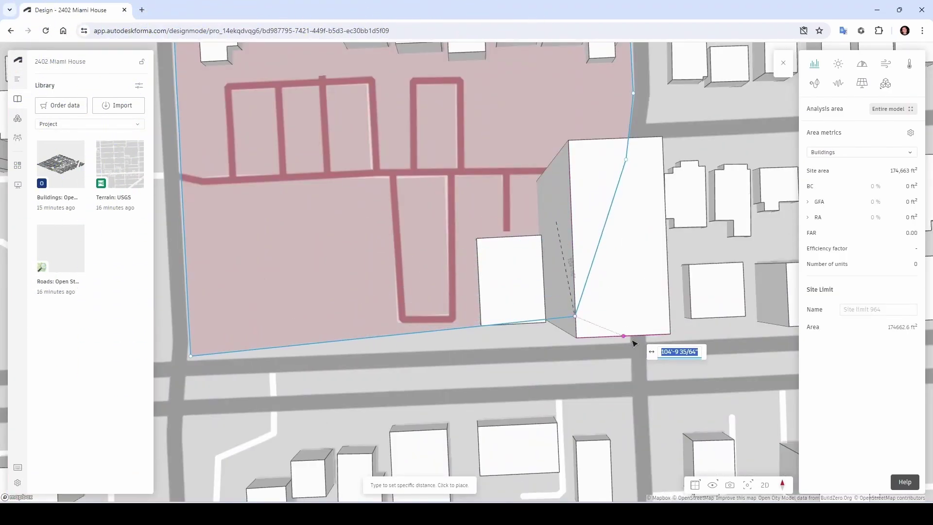
# Move the site limit's misplaced corner beneath the tower to the block's southeast corner, aligning the south edge with the main road
pyautogui.scroll(2, 587, 335)
pyautogui.scroll(1, 575, 317)
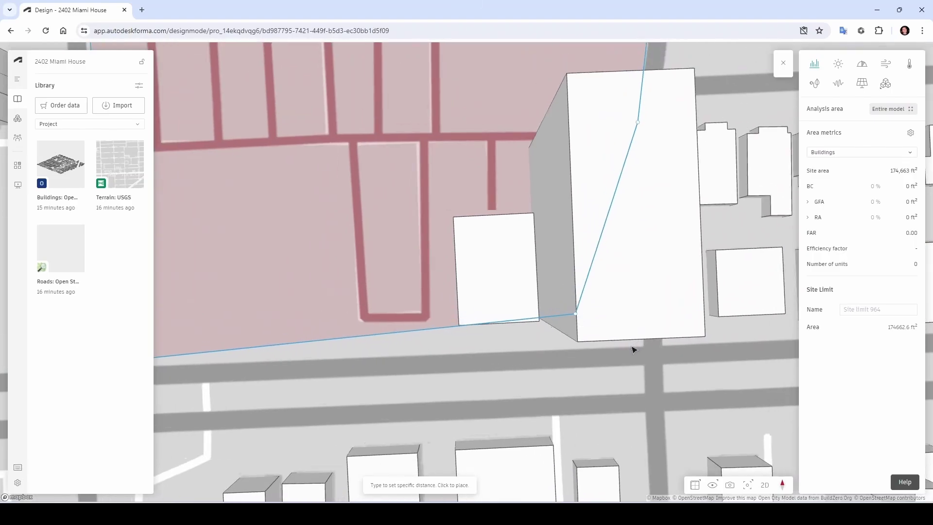
pyautogui.moveTo(633, 350); pyautogui.dragTo(569, 339, button='right')
pyautogui.click(567, 339)
pyautogui.click(628, 388)
pyautogui.scroll(-3, 510, 354)
pyautogui.click(298, 329)
pyautogui.click(261, 304)
pyautogui.scroll(-1, 453, 324)
pyautogui.moveTo(453, 323); pyautogui.dragTo(508, 315, button='right')
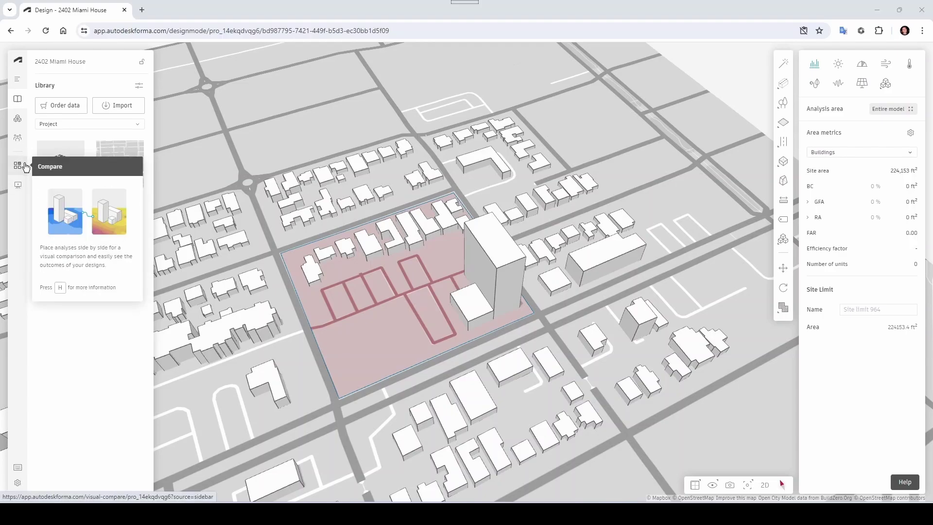
# Rename Proposal 1 as Miami House with School
pyautogui.click(17, 84)
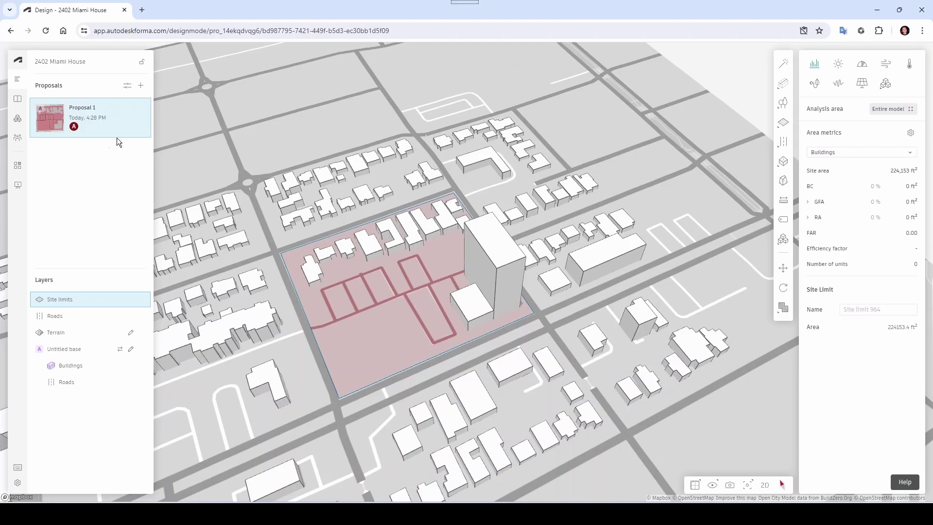
pyautogui.click(142, 112)
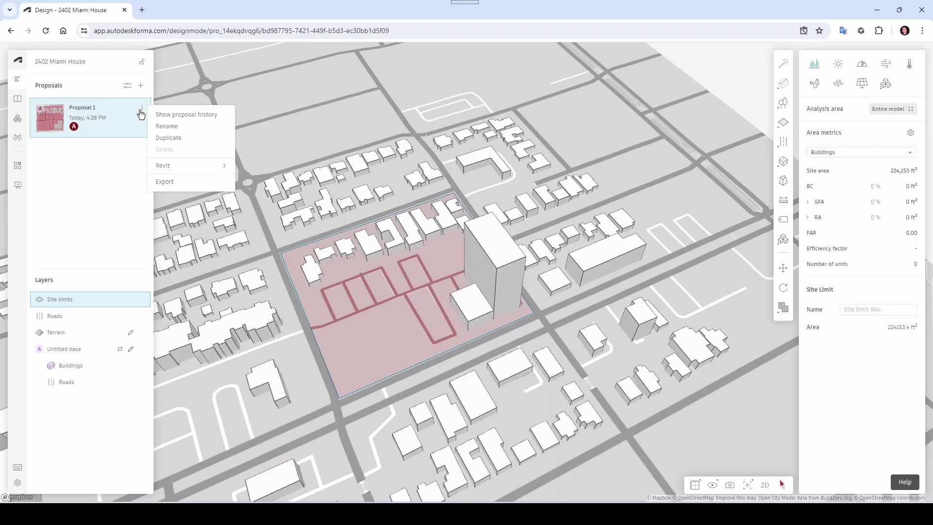
pyautogui.click(162, 126)
pyautogui.write('Miami H')
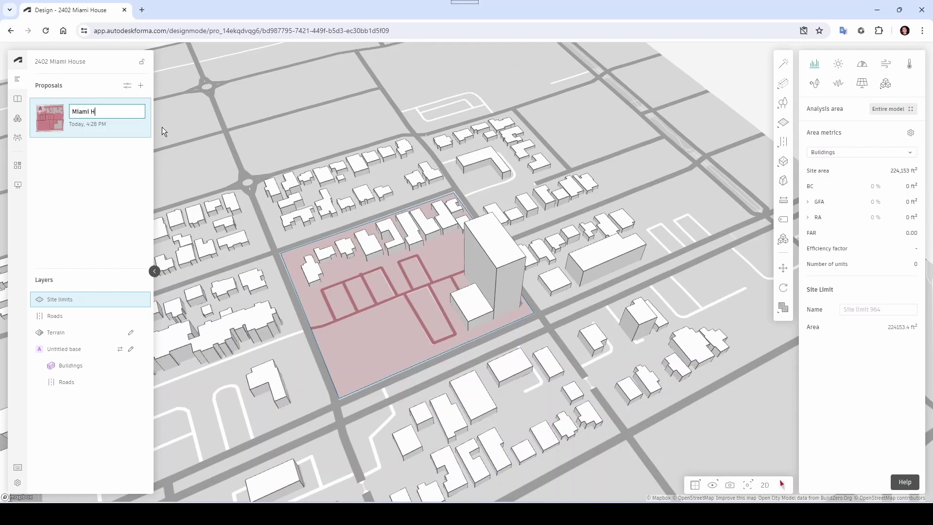
pyautogui.write('ouse with School')
pyautogui.click(112, 166)
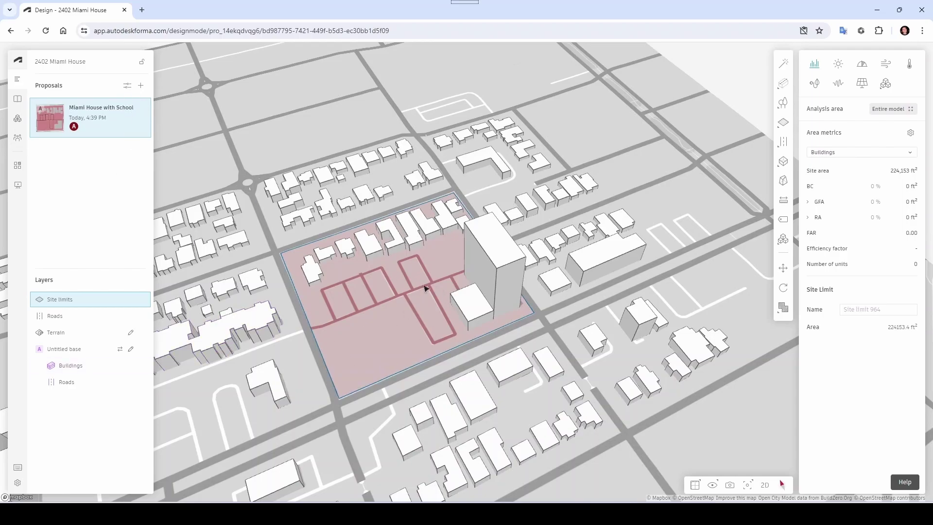
# Duplicate the Miami House with School proposal and rename the second proposal in the list as Miami House with ED
pyautogui.click(142, 109)
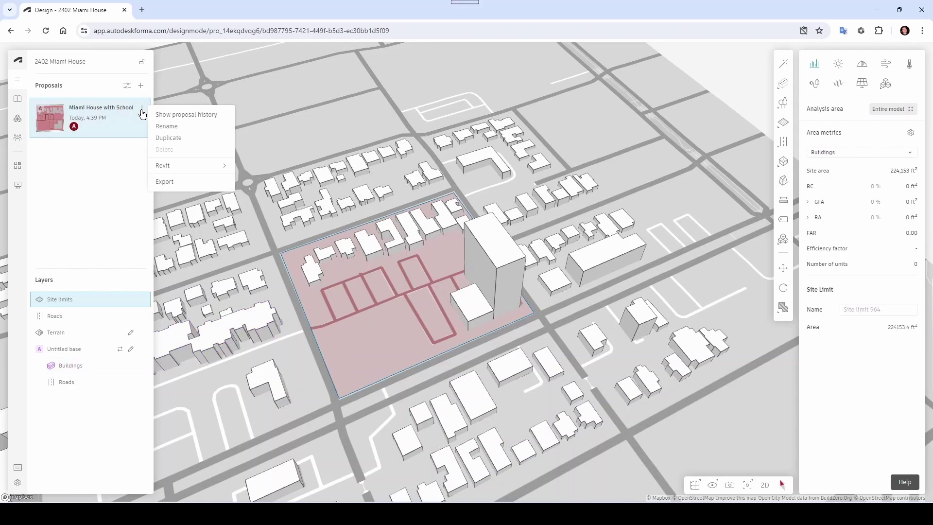
pyautogui.click(165, 137)
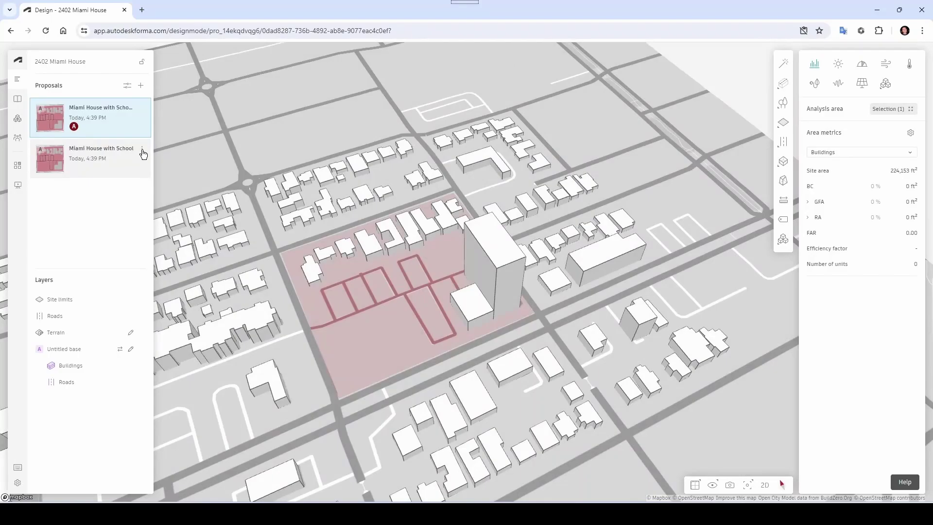
pyautogui.click(142, 153)
pyautogui.click(173, 169)
pyautogui.doubleClick(126, 150)
pyautogui.write('ED')
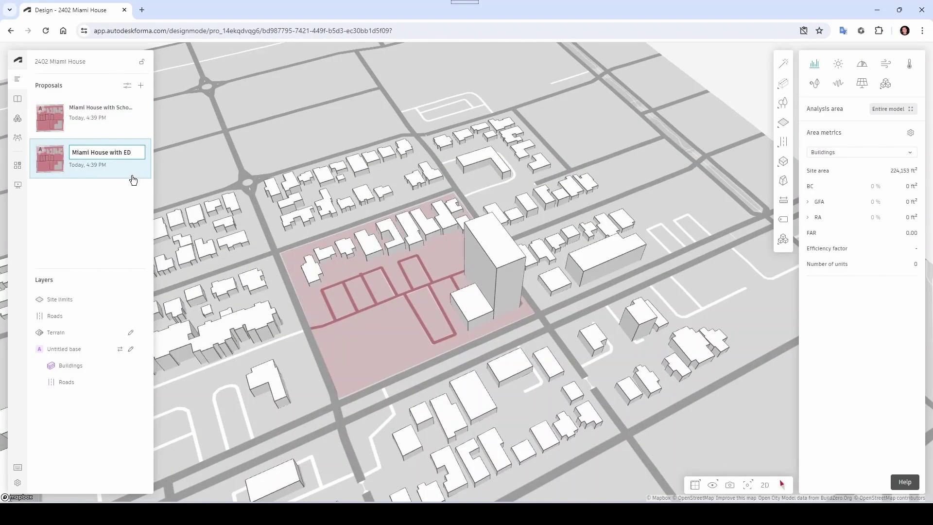
pyautogui.press('Return')
pyautogui.click(415, 329)
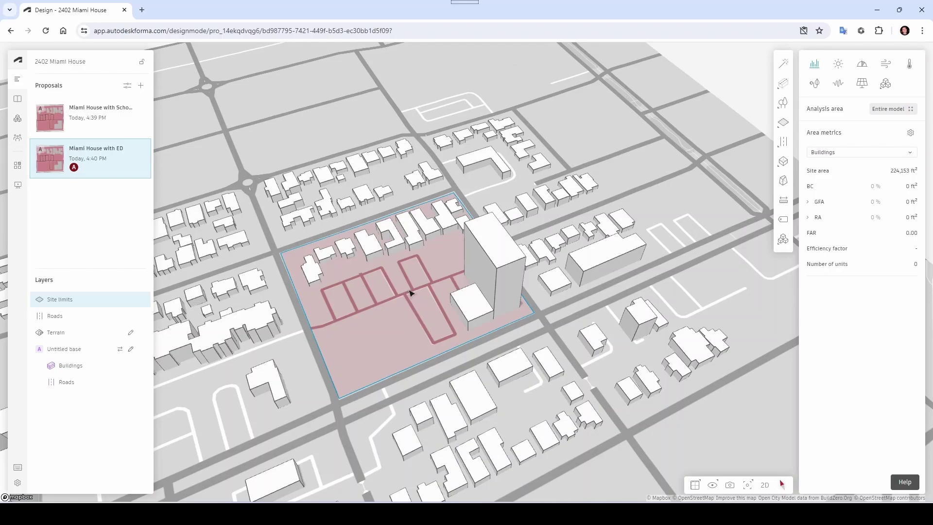
# Switch back to the Miami House with School proposal with its site block in view and nothing selected
pyautogui.click(80, 126)
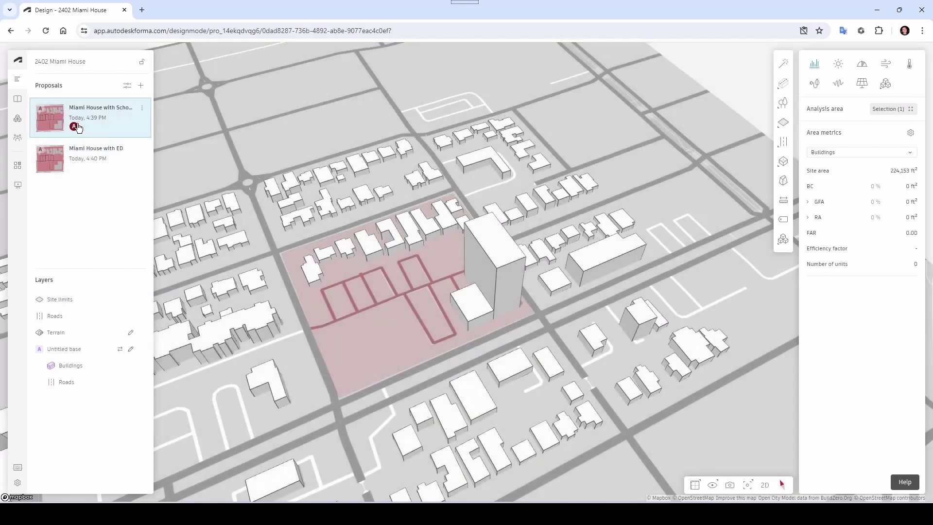
pyautogui.click(383, 313)
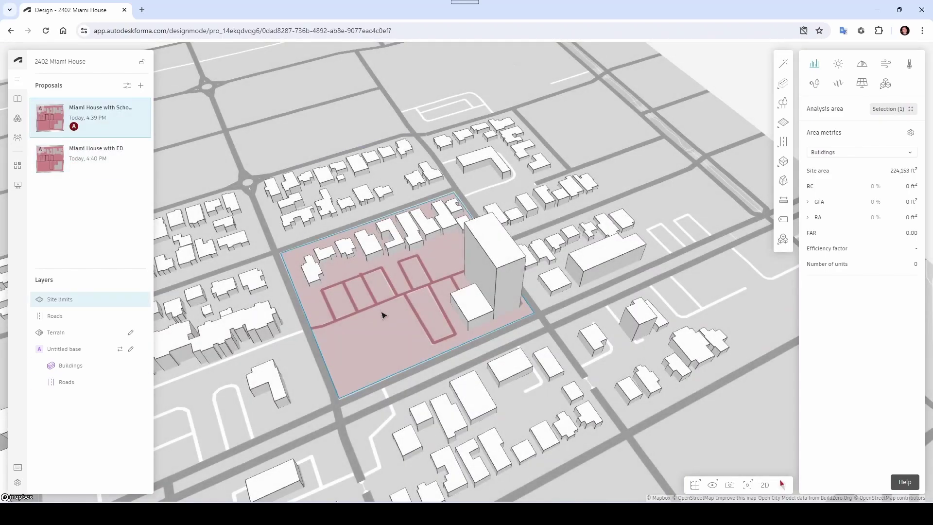
pyautogui.scroll(2, 439, 263)
pyautogui.click(650, 191)
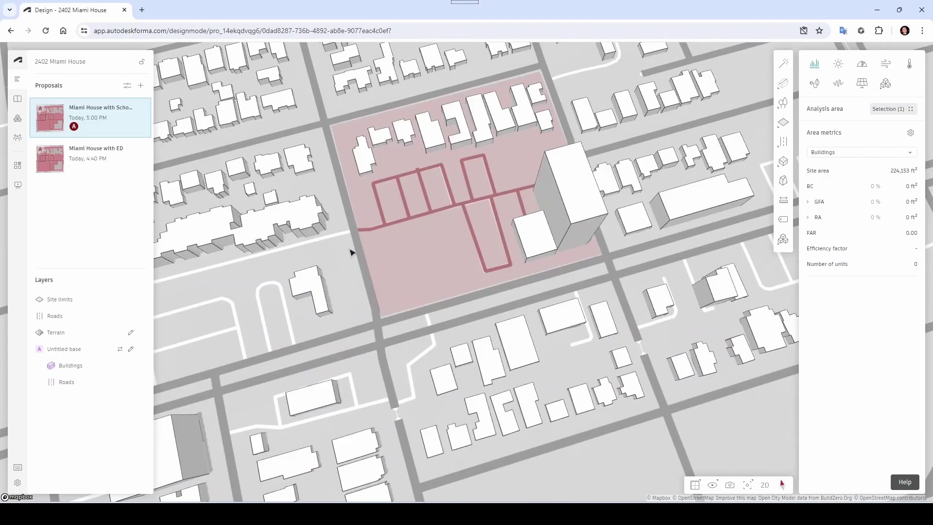
pyautogui.scroll(1, 415, 279)
pyautogui.moveTo(442, 288); pyautogui.dragTo(517, 259, button='right')
# Start a generic volume inside the narrow parking loop west of the tower, with a first footprint edge running 40 ft south
pyautogui.moveTo(788, 91)
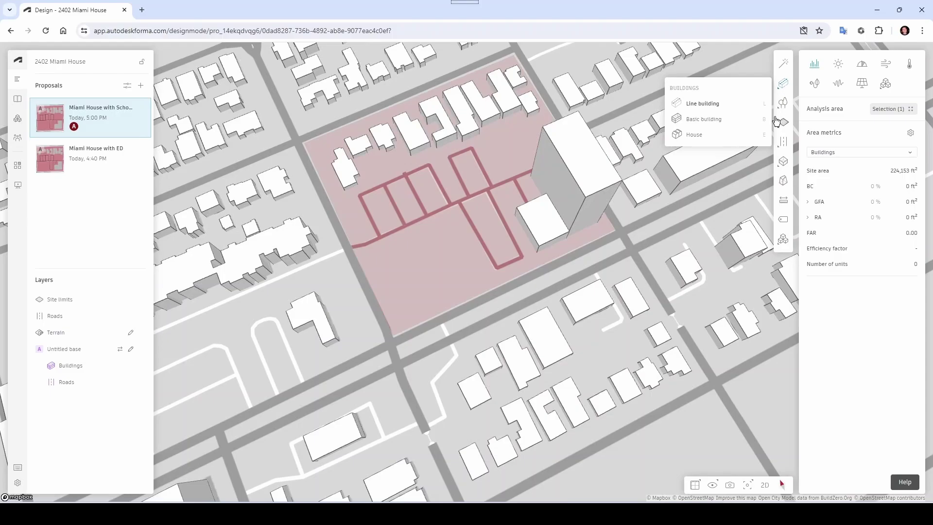
pyautogui.moveTo(785, 169)
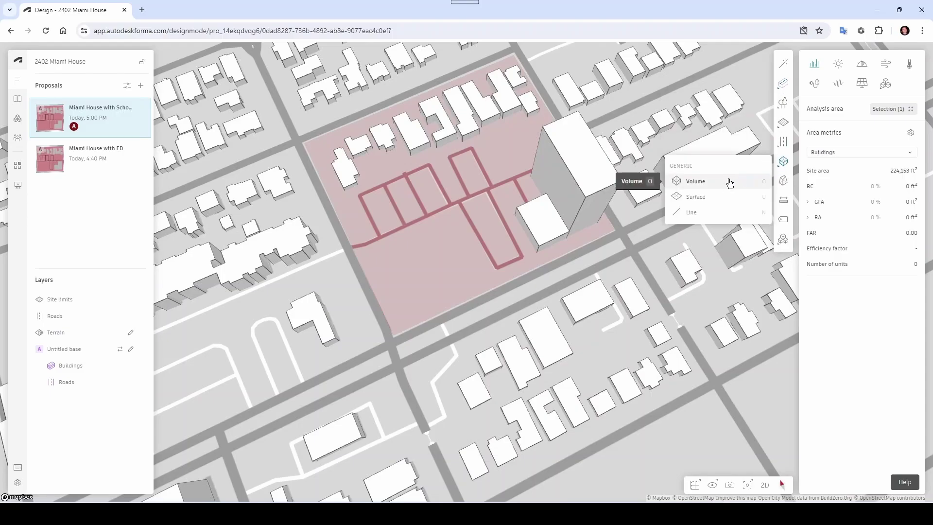
pyautogui.moveTo(730, 183)
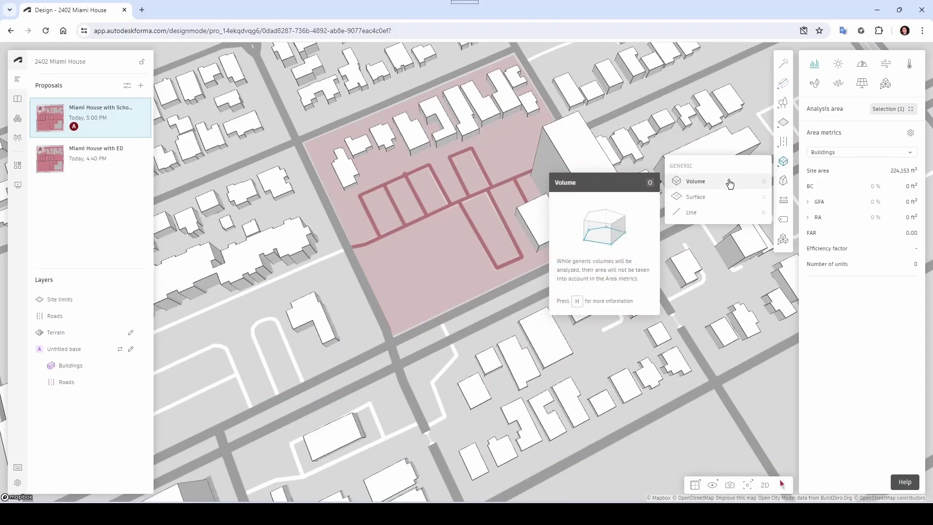
pyautogui.click(696, 181)
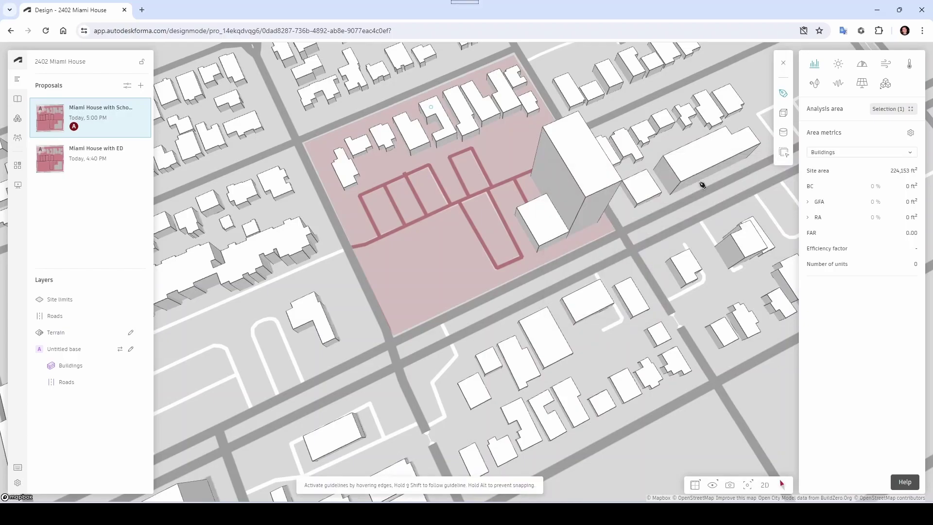
pyautogui.scroll(-1, 550, 190)
pyautogui.moveTo(548, 189); pyautogui.dragTo(519, 233, button='right')
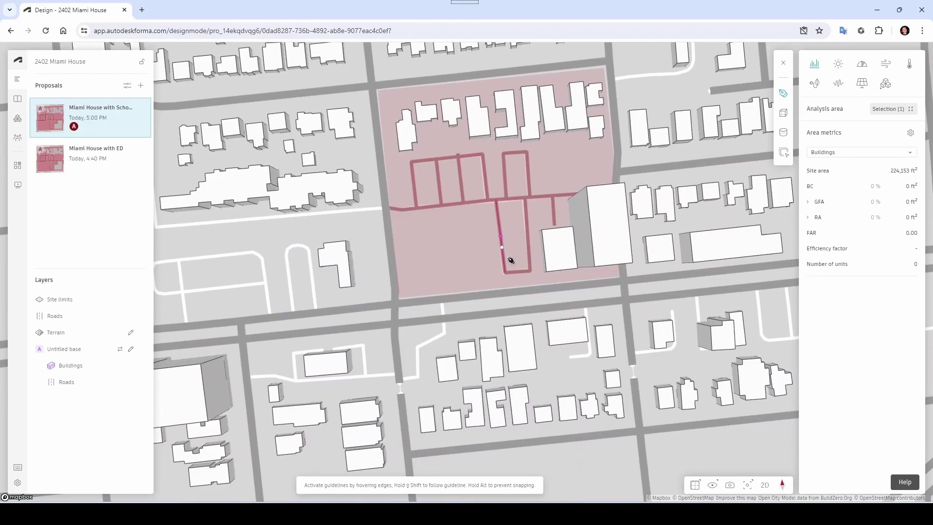
pyautogui.scroll(5, 509, 257)
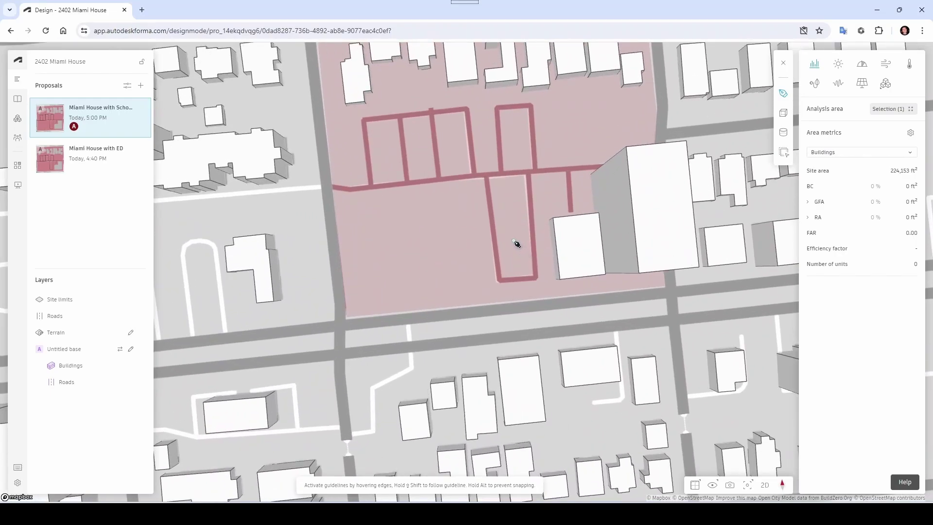
pyautogui.scroll(1, 516, 243)
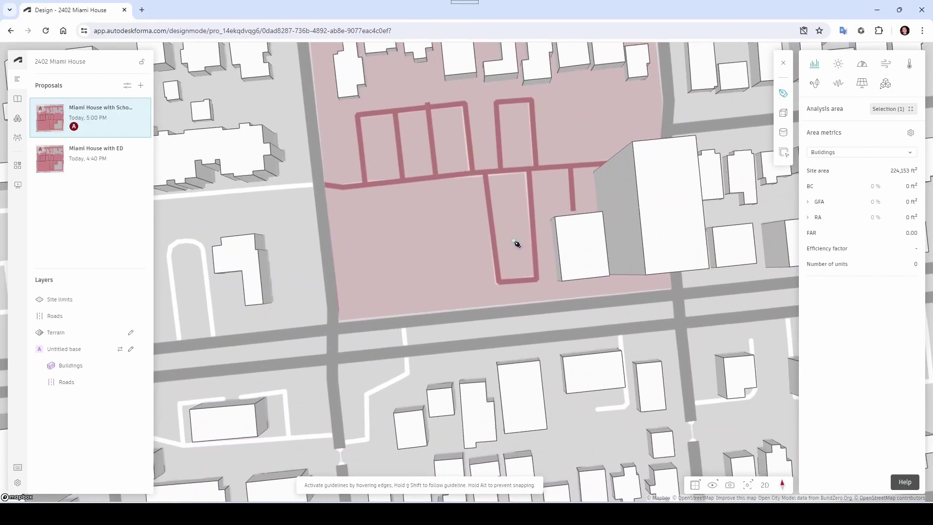
pyautogui.click(514, 240)
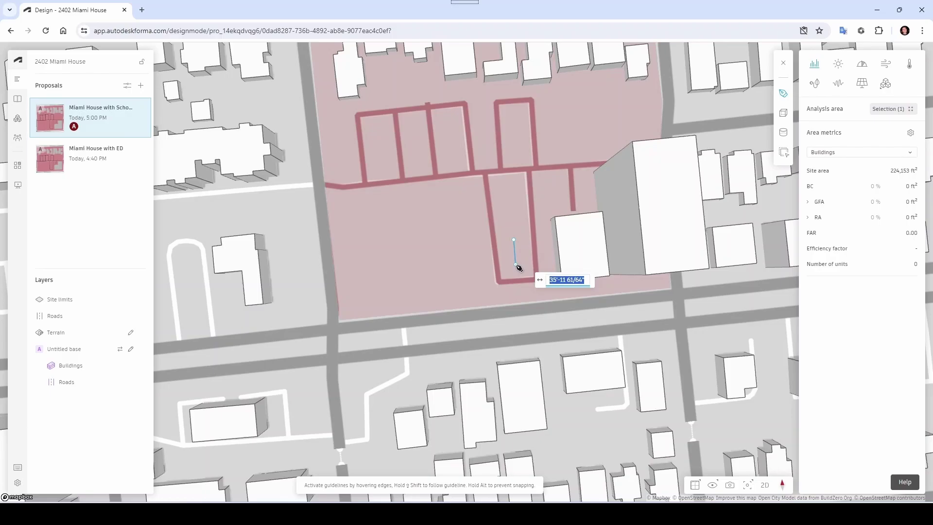
pyautogui.write('40')
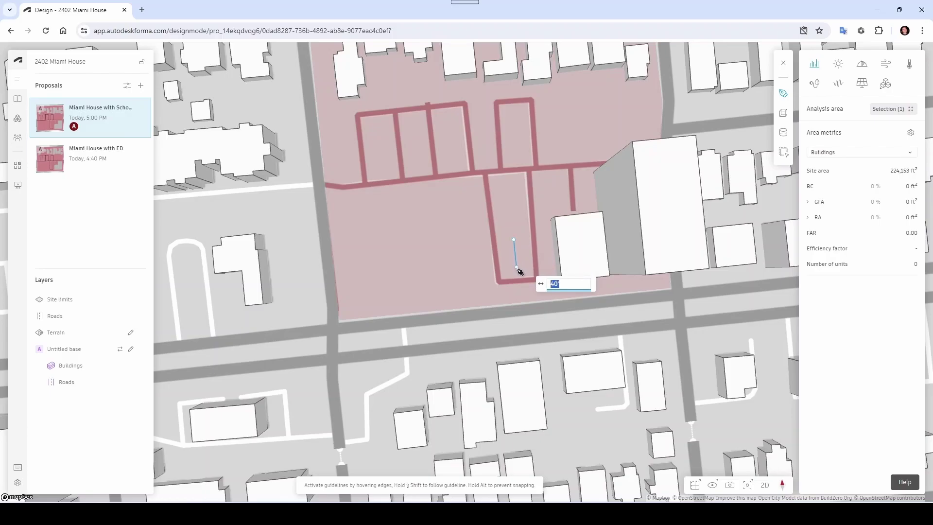
pyautogui.press('Return')
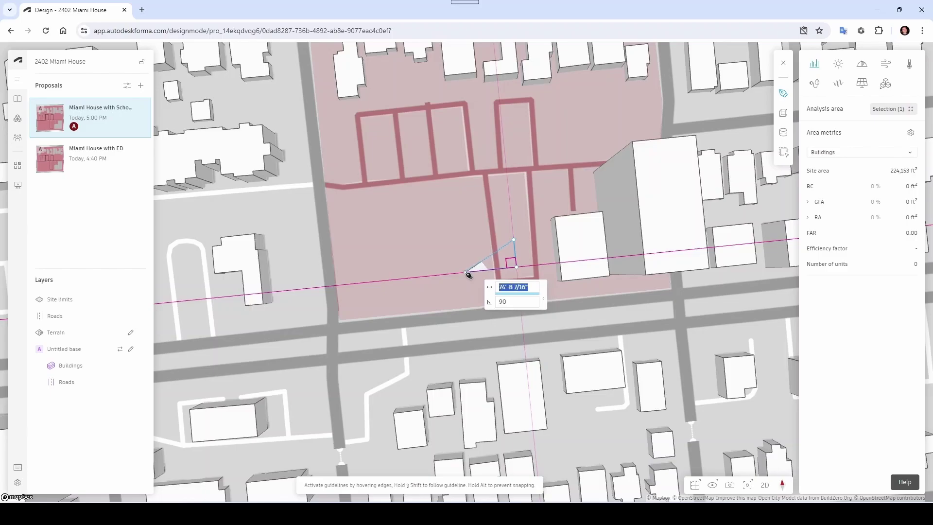
# Continue the volume's footprint with perpendicular edges running 220 ft west, 180 ft north and 120 ft east
pyautogui.write('220')
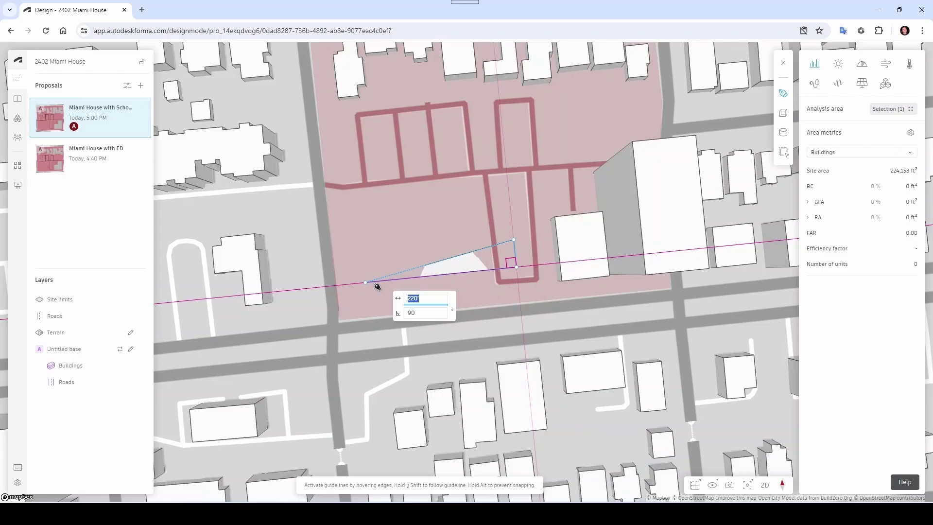
pyautogui.press('Return')
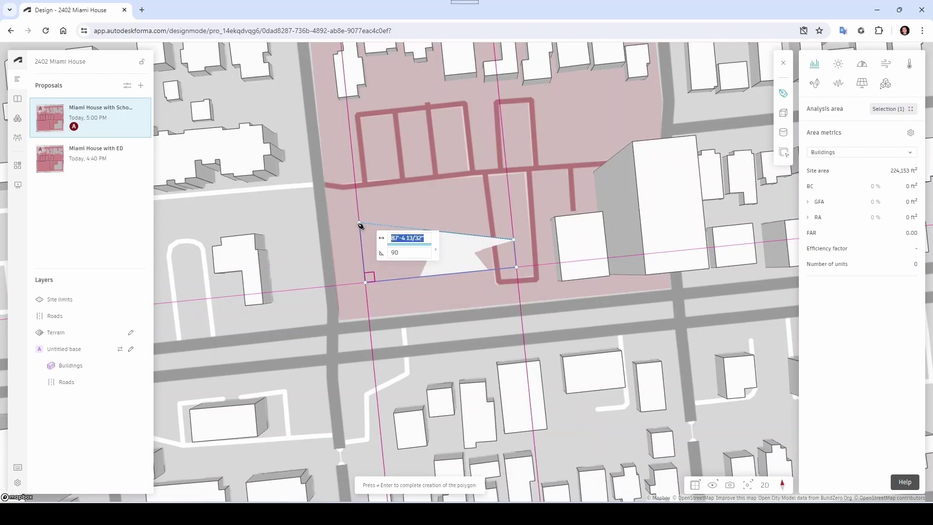
pyautogui.write('180')
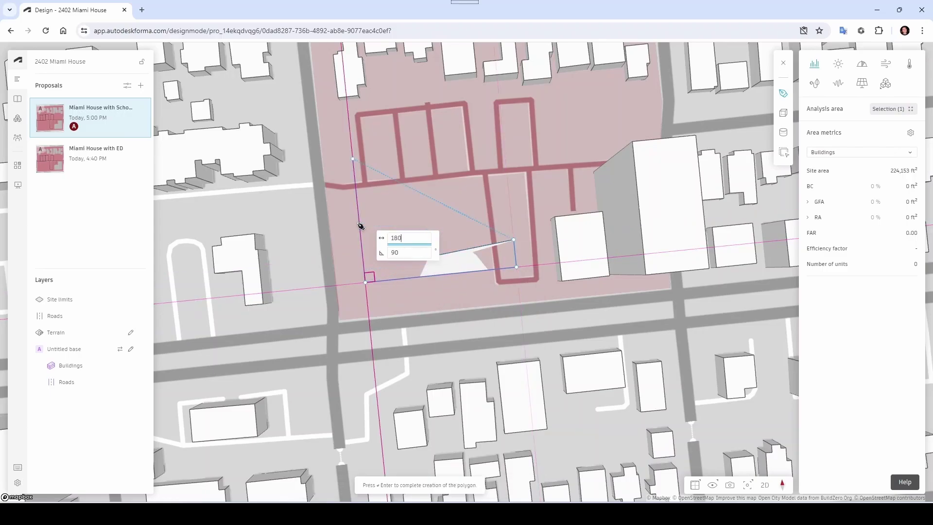
pyautogui.press('Return')
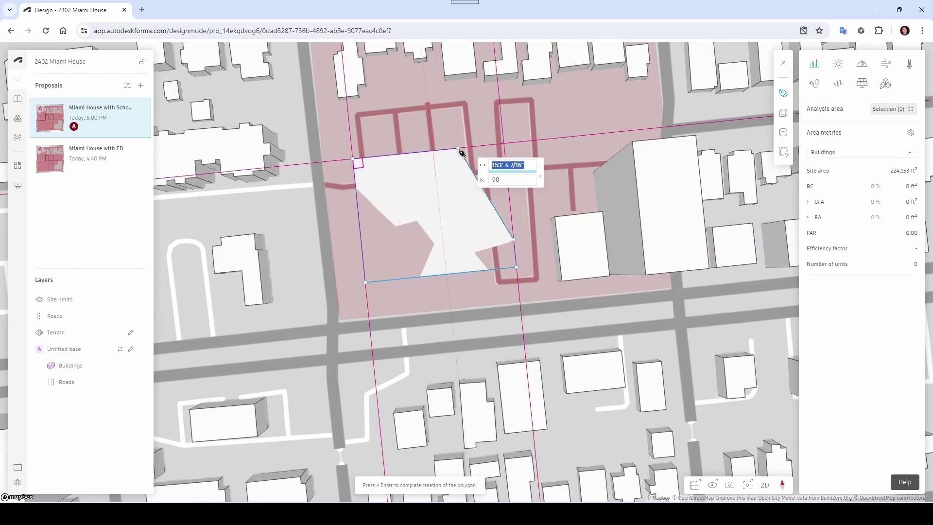
pyautogui.write('120')
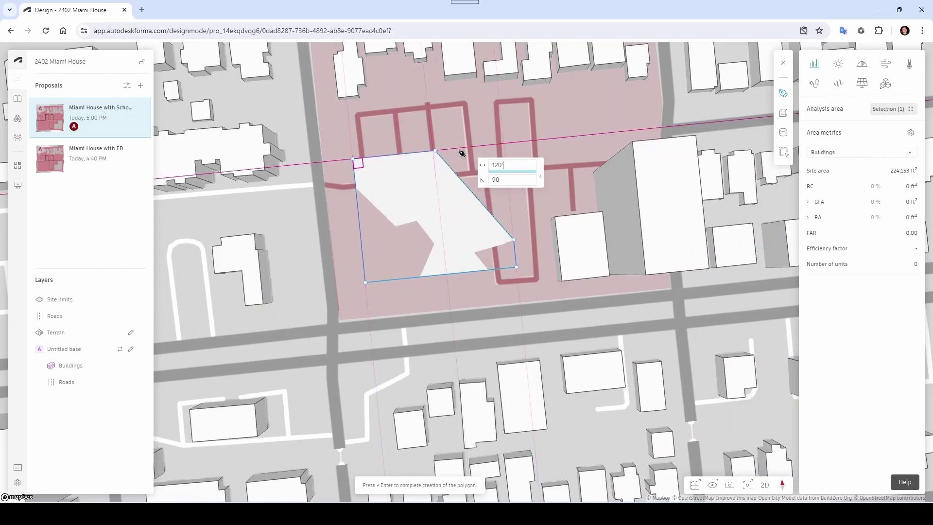
pyautogui.press('Return')
# Run the footprint 40 ft south and 66 ft west, then south to align with the starting corner, and complete the U-shaped polygon
pyautogui.write('40')
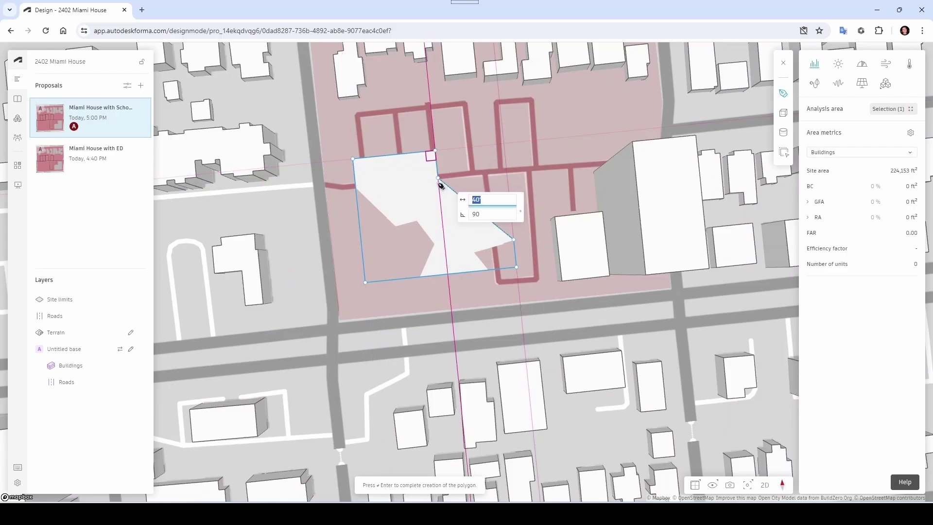
pyautogui.press('Return')
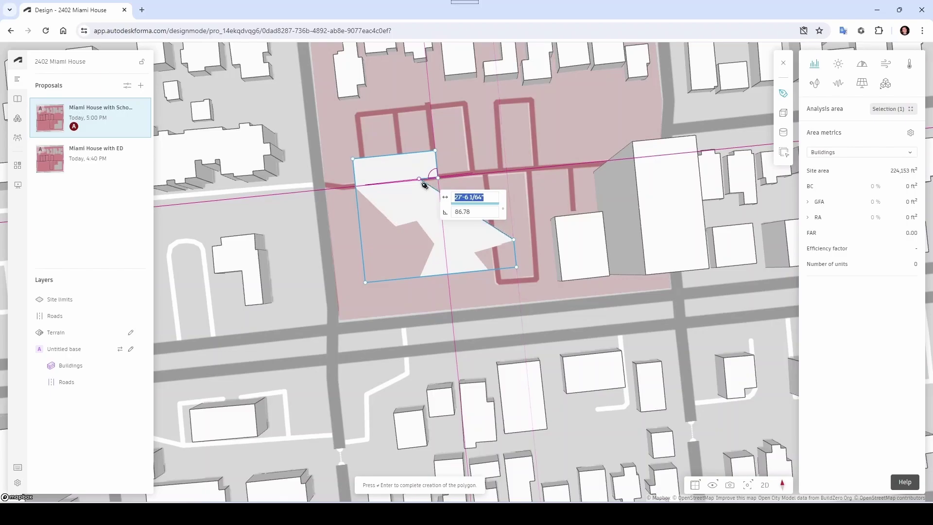
pyautogui.write('66')
pyautogui.press('Return')
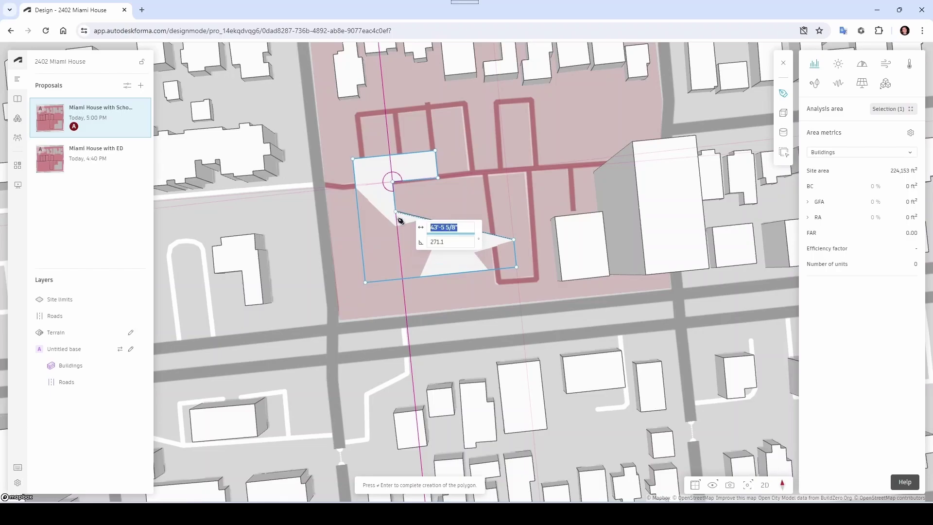
pyautogui.click(408, 252)
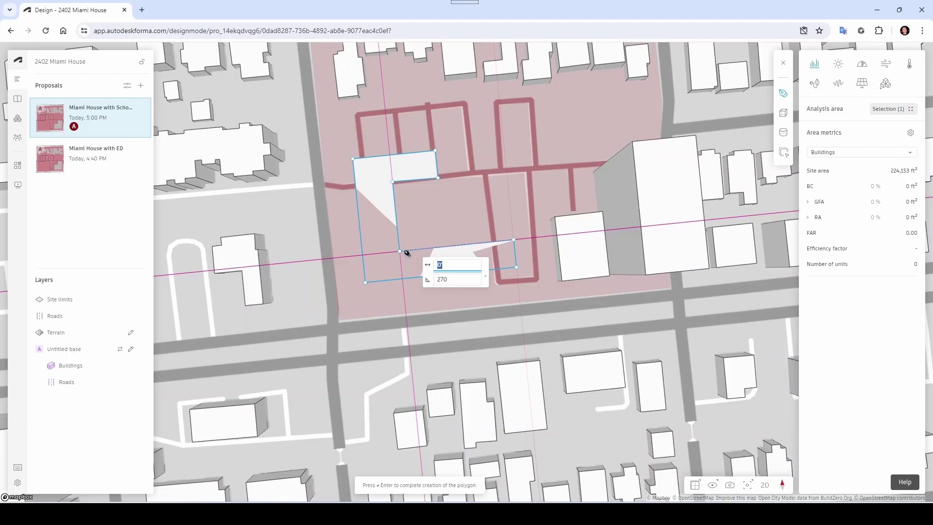
pyautogui.press('Return')
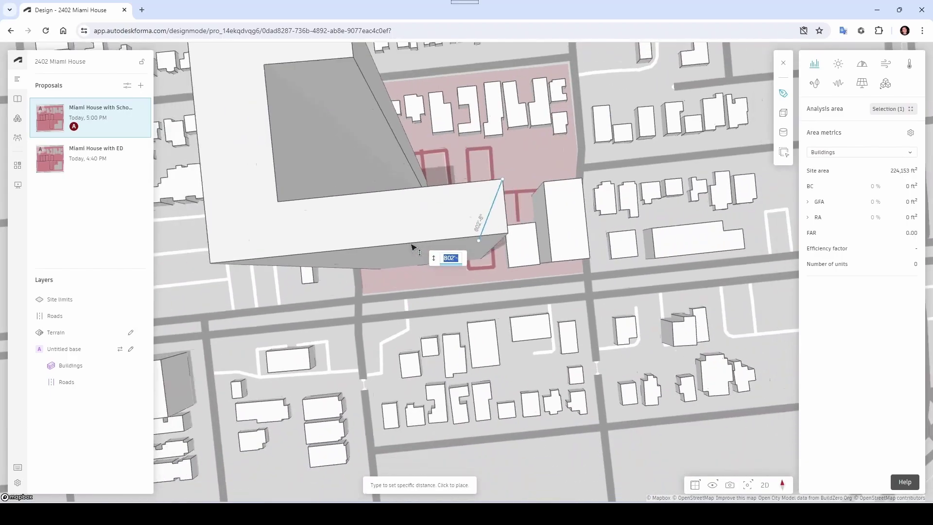
# Set the U-shaped generic volume's height to 40 ft and place it
pyautogui.moveTo(372, 271); pyautogui.dragTo(436, 235, button='right')
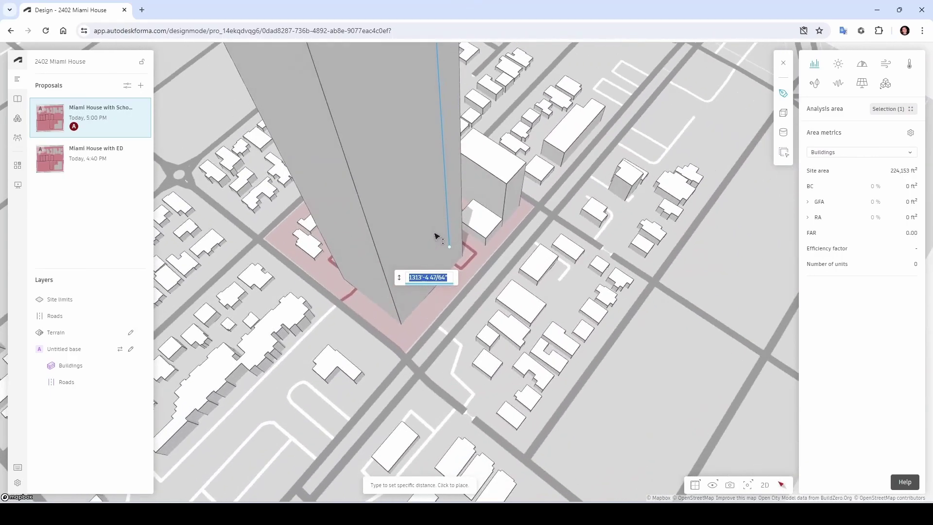
pyautogui.scroll(5, 413, 289)
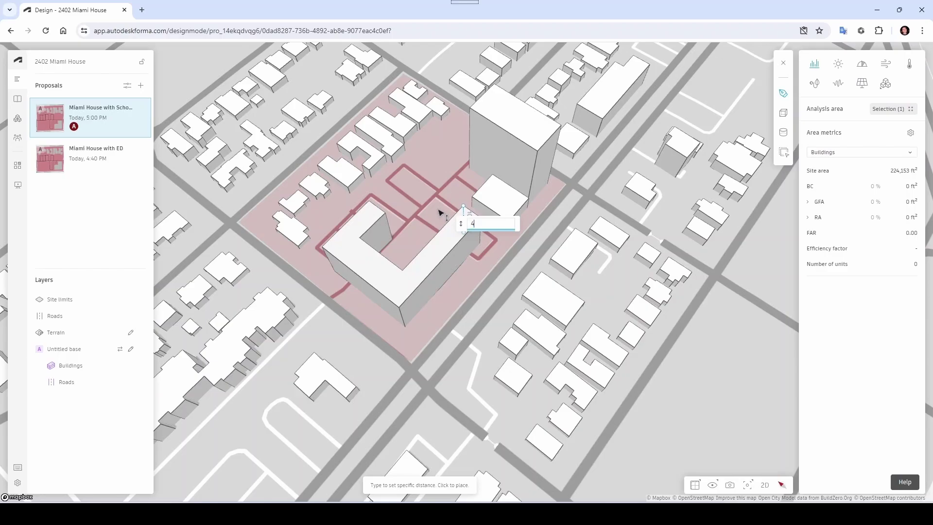
pyautogui.write('0')
pyautogui.press('Return')
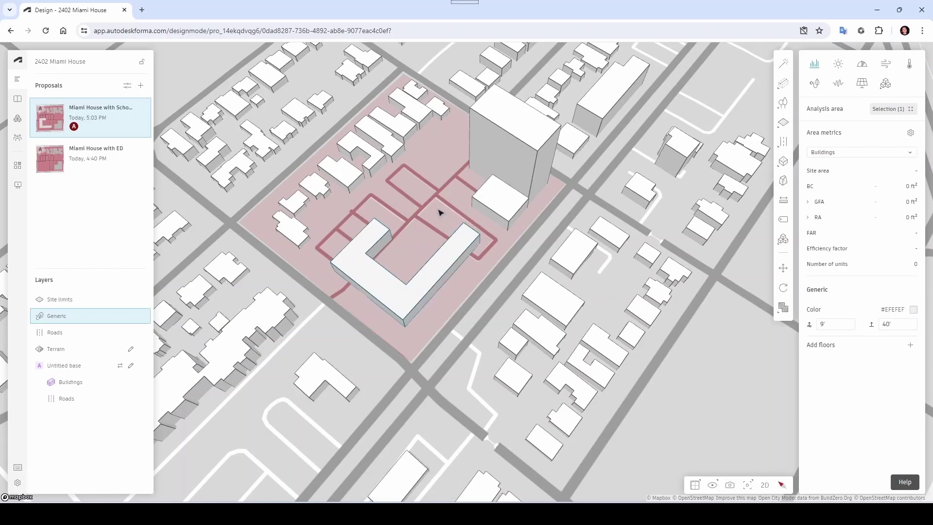
# Move the U-shaped generic volume slightly south within the site limit
pyautogui.click(439, 211)
pyautogui.scroll(-1, 490, 243)
pyautogui.moveTo(490, 246); pyautogui.dragTo(423, 278, button='right')
pyautogui.doubleClick(428, 258)
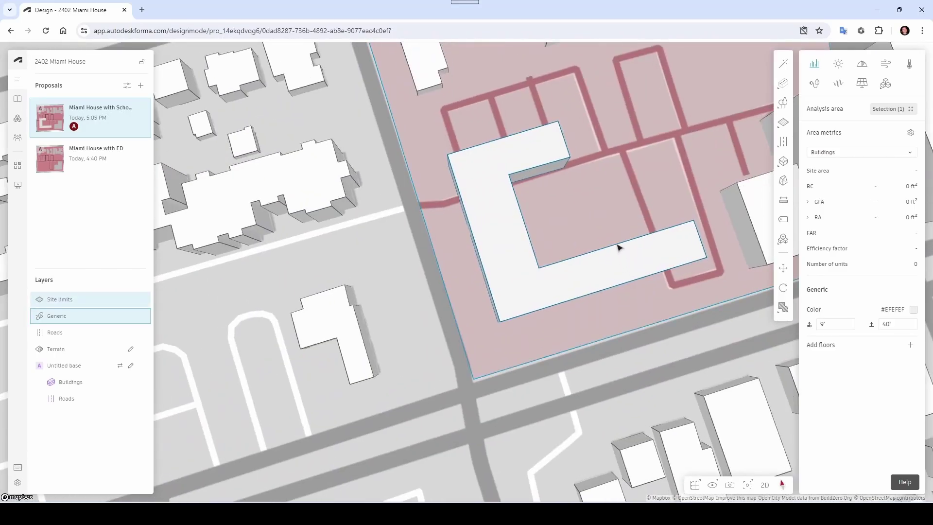
pyautogui.moveTo(710, 232)
pyautogui.mouseDown(button='right')
pyautogui.moveTo(641, 256)
pyautogui.moveTo(633, 271)
pyautogui.mouseUp(button='right')
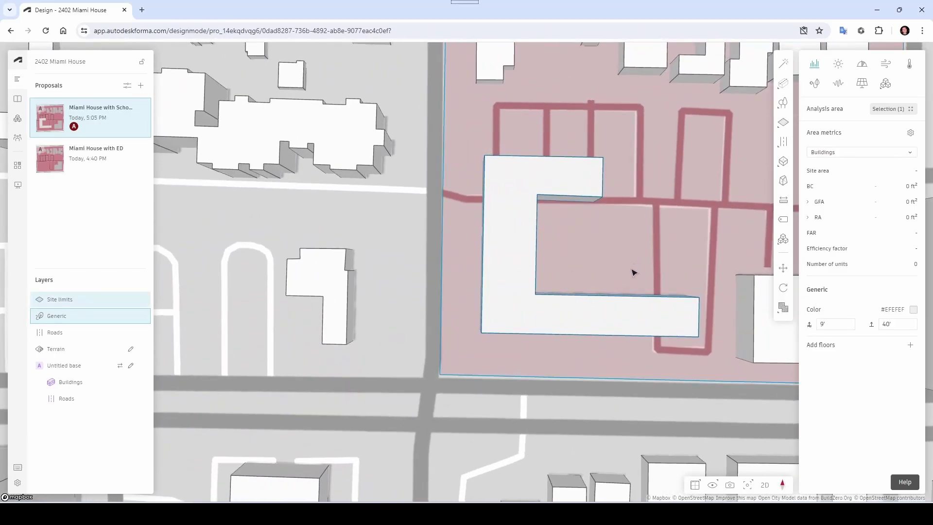
pyautogui.moveTo(619, 301); pyautogui.dragTo(623, 317)
pyautogui.scroll(-2, 630, 284)
pyautogui.moveTo(560, 314); pyautogui.dragTo(559, 262, button='right')
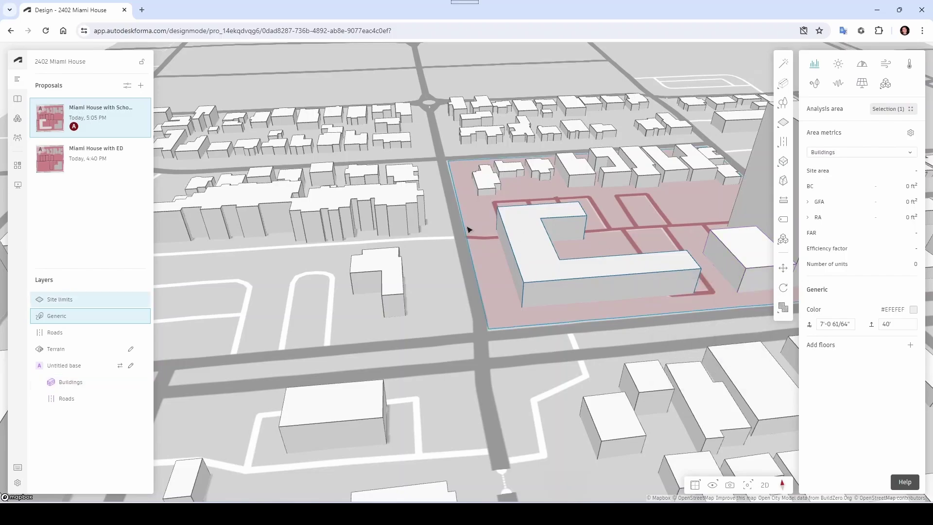
pyautogui.scroll(-2, 434, 225)
pyautogui.moveTo(532, 237); pyautogui.dragTo(598, 327, button='right')
# Add floors to the U-shaped volume and set it to 3 floors with a 13 ft floor height
pyautogui.click(575, 252)
pyautogui.click(572, 273)
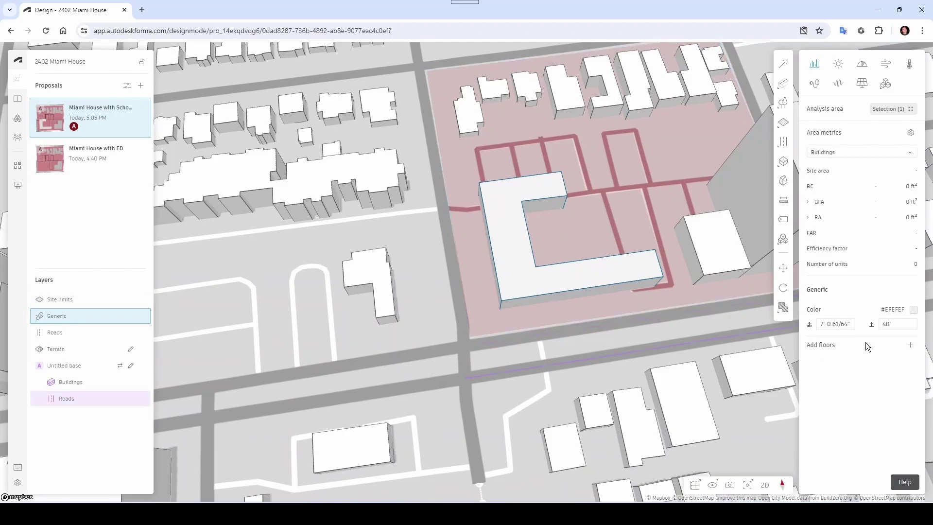
pyautogui.click(908, 346)
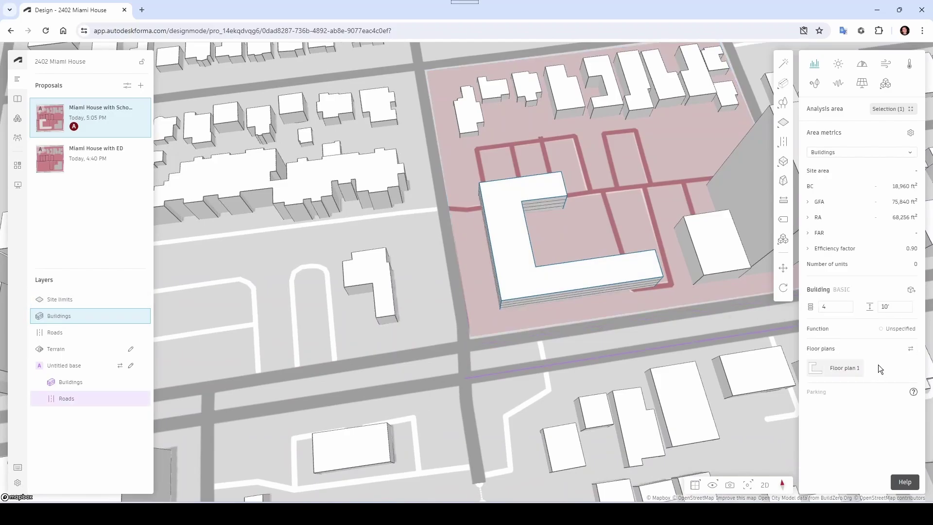
pyautogui.moveTo(845, 306); pyautogui.dragTo(821, 304)
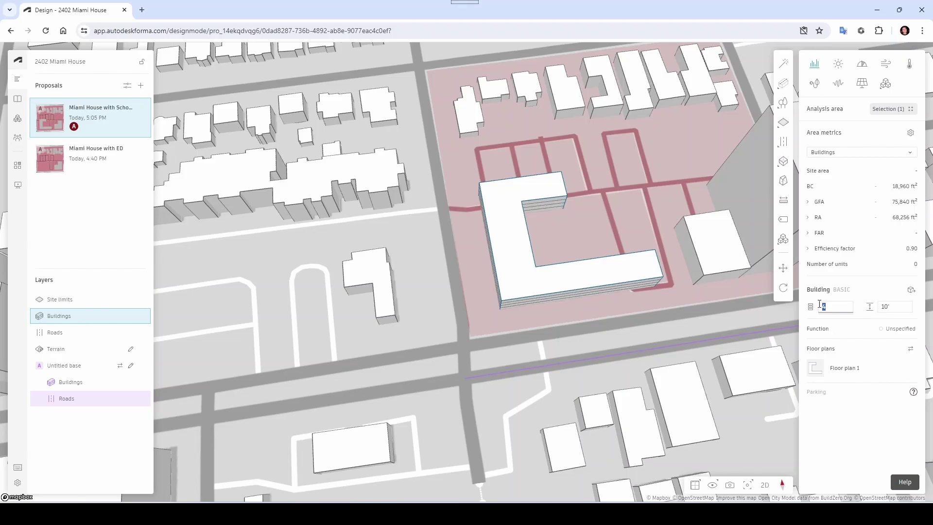
pyautogui.write('3')
pyautogui.click(896, 306)
pyautogui.write('13')
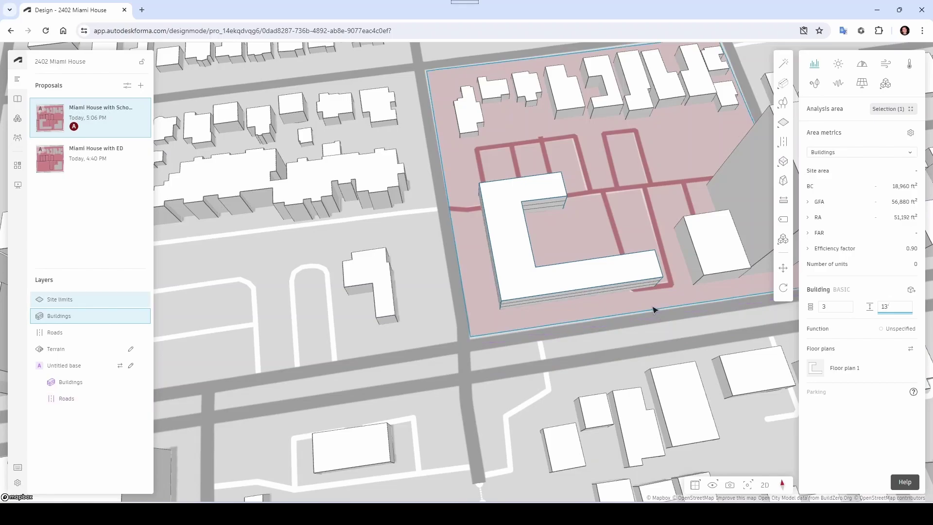
pyautogui.scroll(-2, 652, 307)
pyautogui.moveTo(548, 323); pyautogui.dragTo(627, 282, button='right')
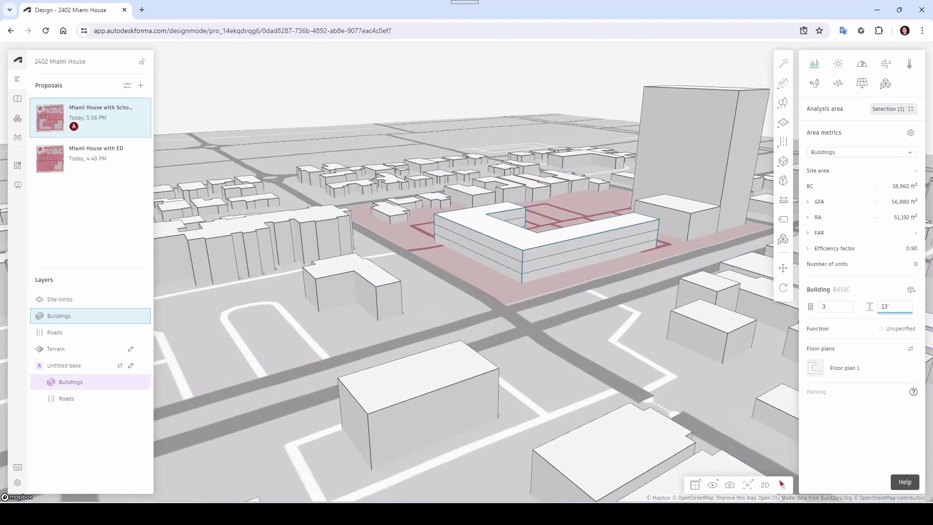
pyautogui.scroll(-1, 606, 290)
pyautogui.scroll(-1, 567, 267)
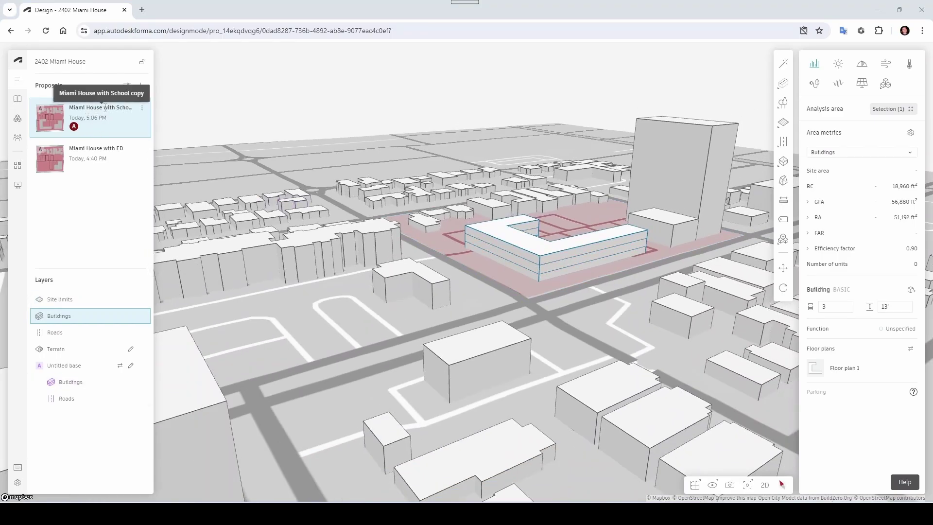
# Rename the Miami House with School copy proposal to Miami House with School
pyautogui.click(142, 108)
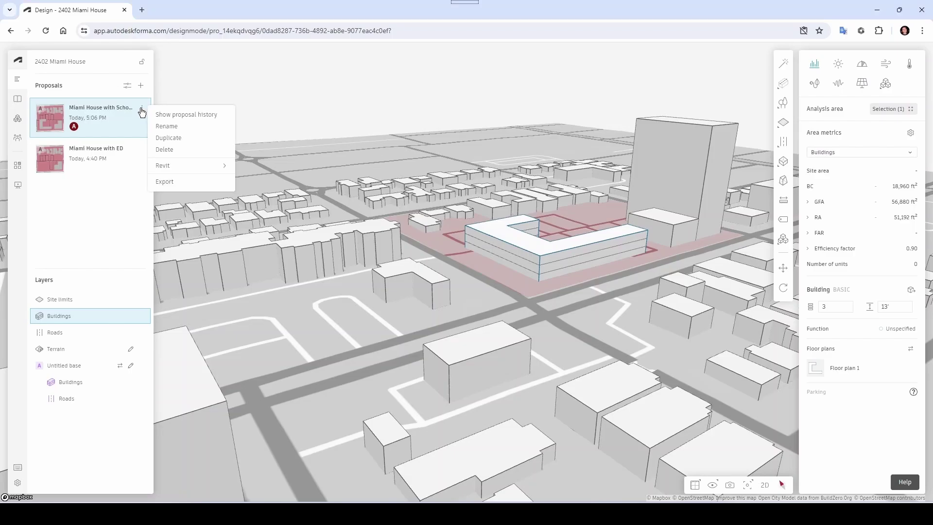
pyautogui.click(165, 128)
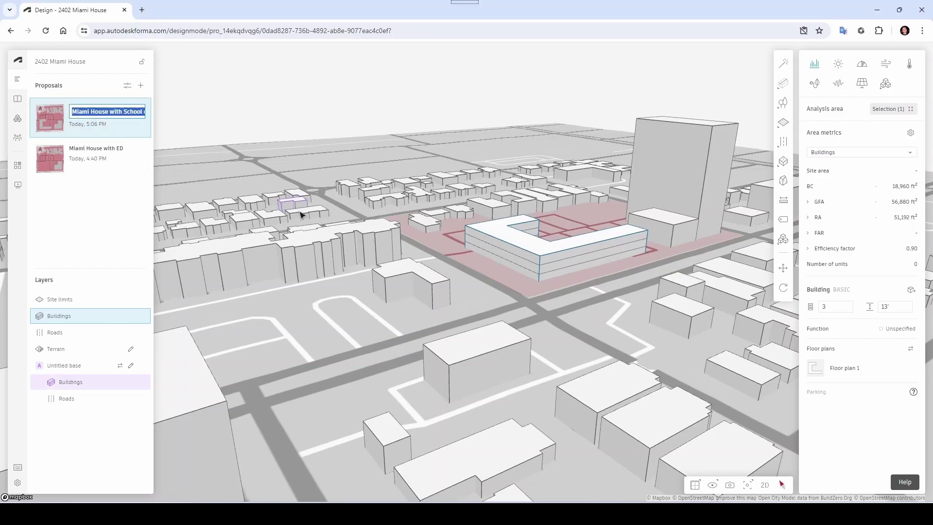
pyautogui.click(125, 111)
pyautogui.press('End')
pyautogui.press('BackSpace')
pyautogui.press('BackSpace')
pyautogui.press('BackSpace')
pyautogui.press('BackSpace')
pyautogui.press('BackSpace')
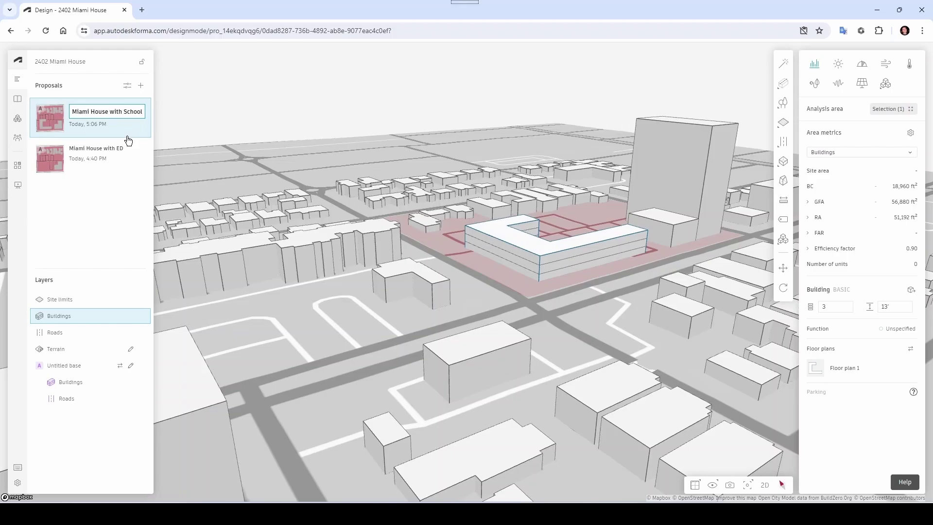
# In the Miami House with ED proposal, start a generic volume at the narrow parking loop's south end with a 300 ft edge running north
pyautogui.click(94, 158)
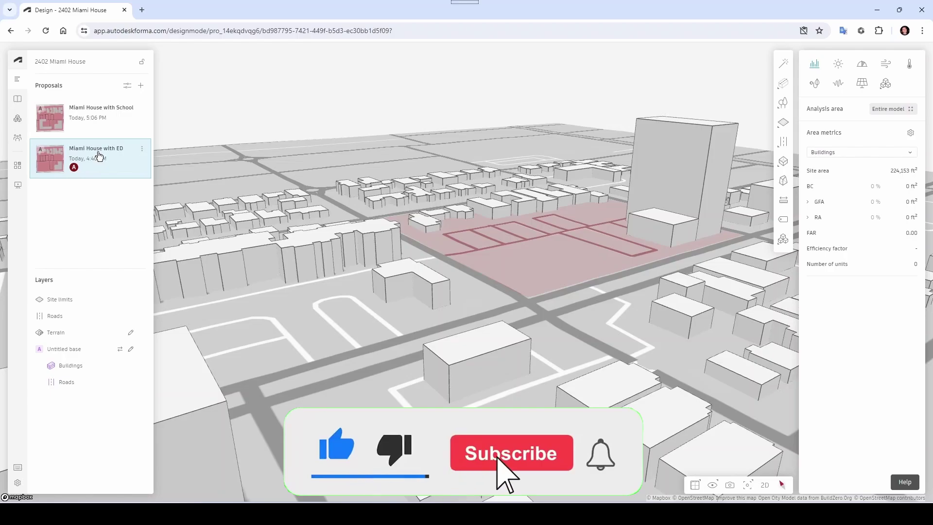
pyautogui.scroll(-2, 591, 249)
pyautogui.moveTo(642, 229); pyautogui.dragTo(586, 327, button='right')
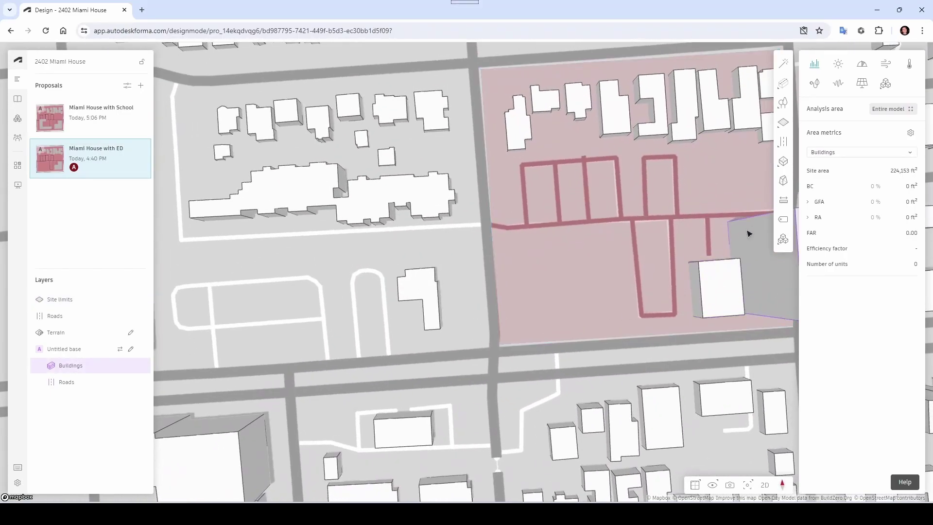
pyautogui.moveTo(781, 165)
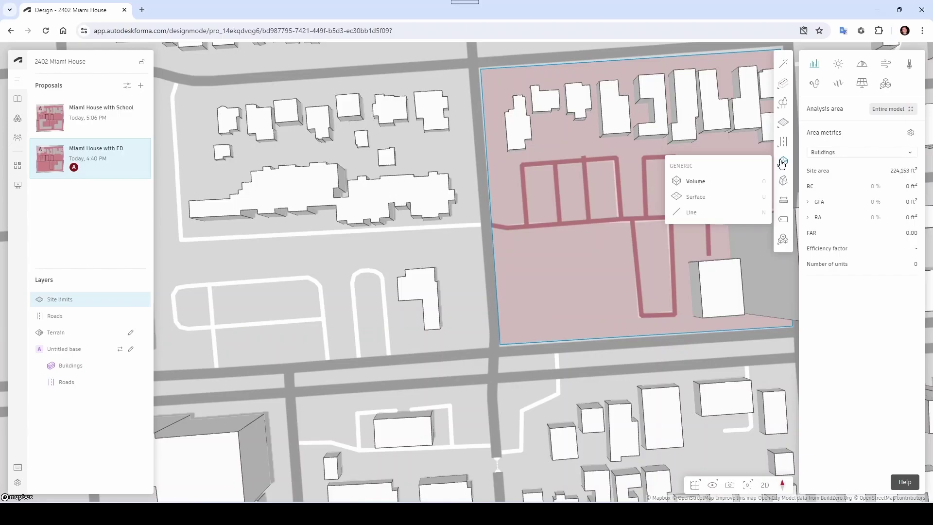
pyautogui.click(725, 183)
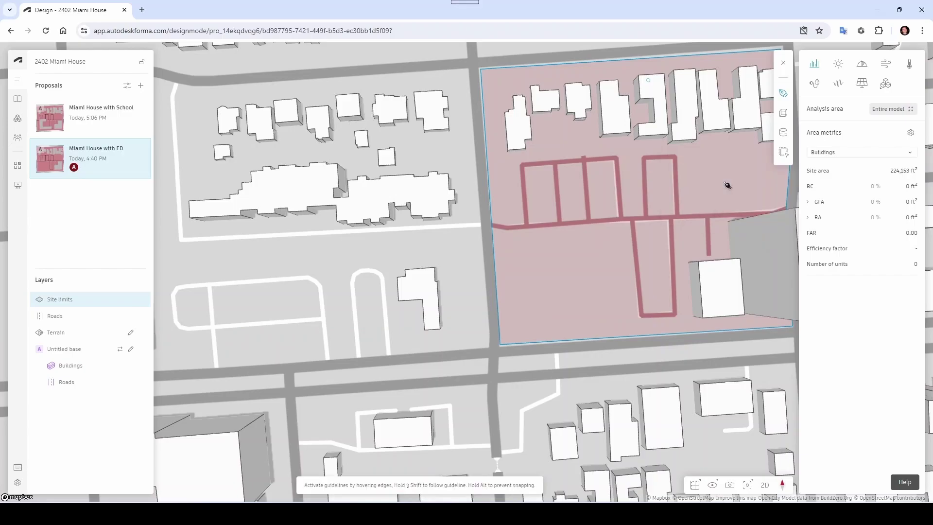
pyautogui.click(659, 315)
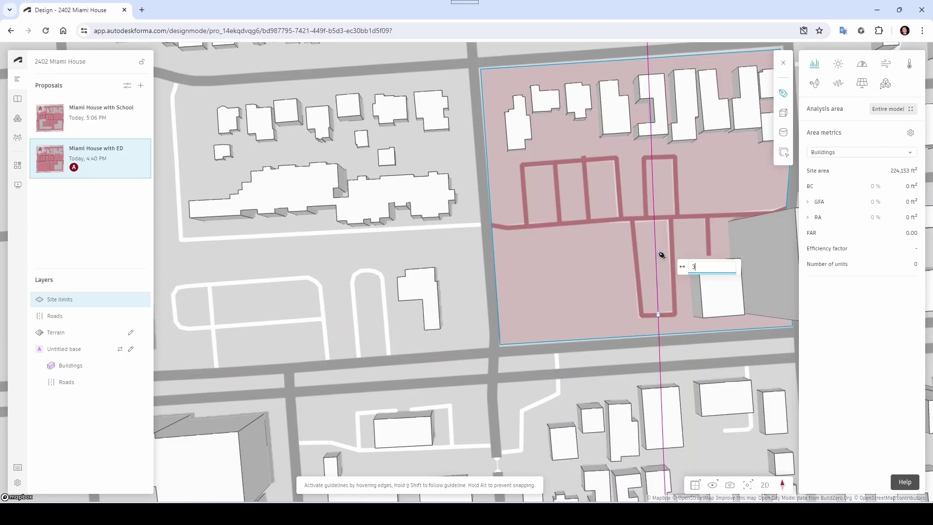
pyautogui.click(649, 198)
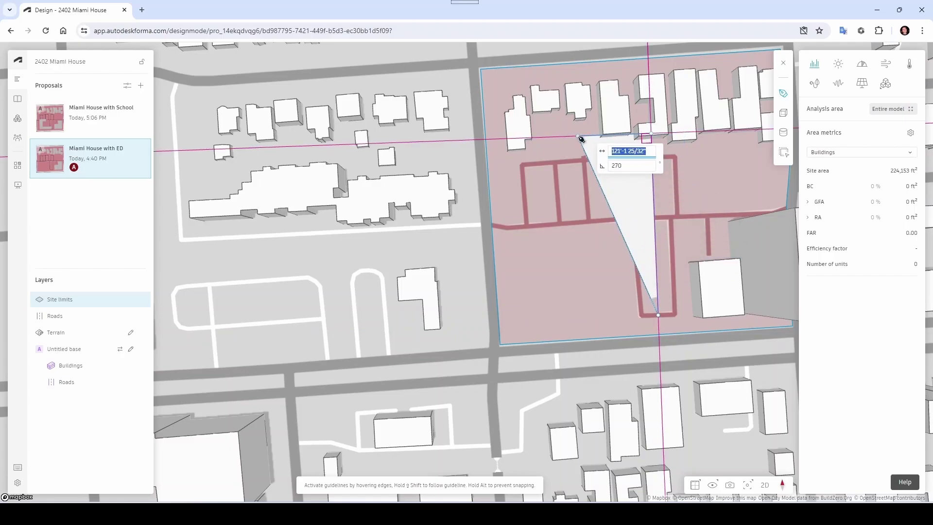
# Run the footprint 85 ft west at a right angle, then south to align with the starting corner, and complete the rectangular polygon
pyautogui.scroll(2, 580, 139)
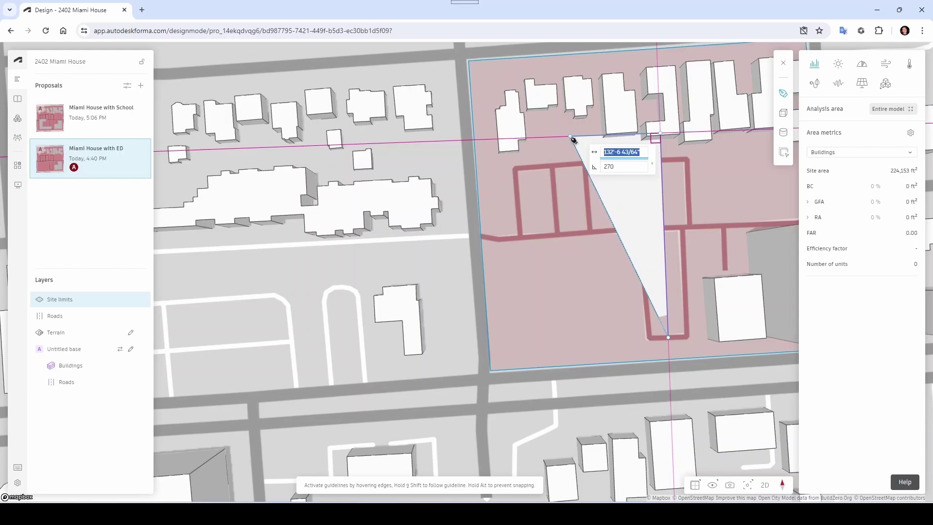
pyautogui.write('85')
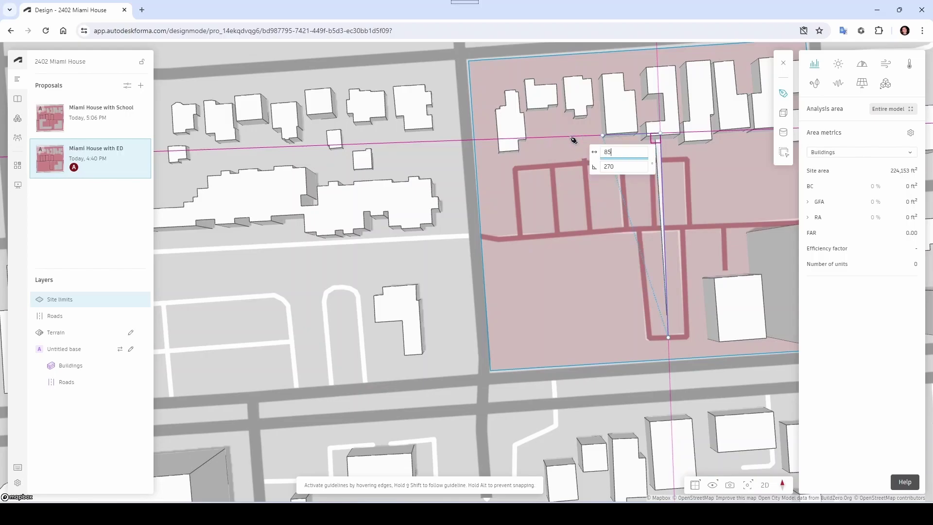
pyautogui.press('Return')
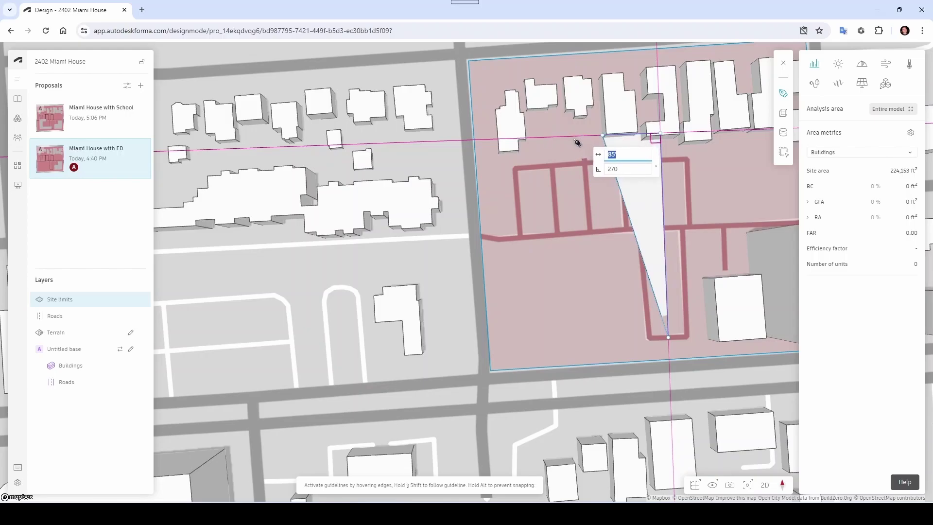
pyautogui.click(577, 142)
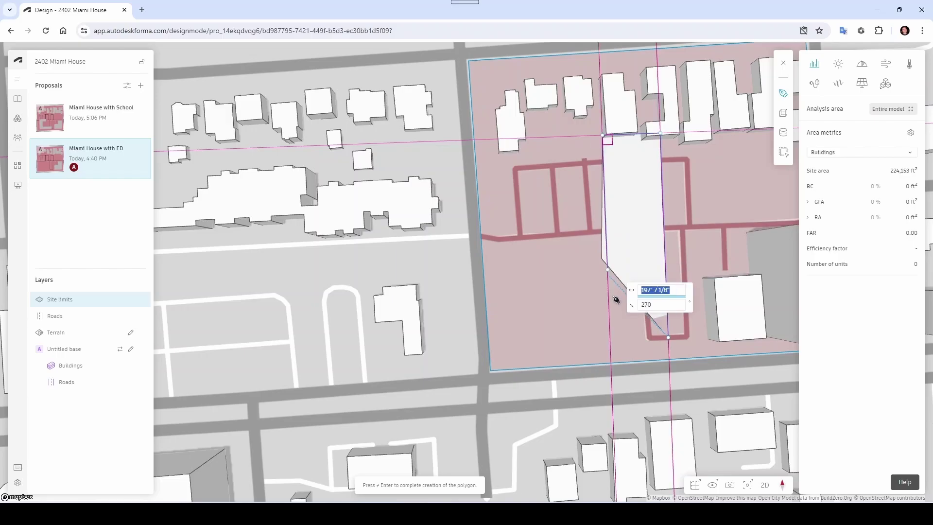
pyautogui.click(611, 338)
pyautogui.press('Return')
# Set the rectangular generic volume's height to 40 ft and place it
pyautogui.scroll(-1, 615, 310)
pyautogui.moveTo(607, 324); pyautogui.dragTo(647, 283, button='right')
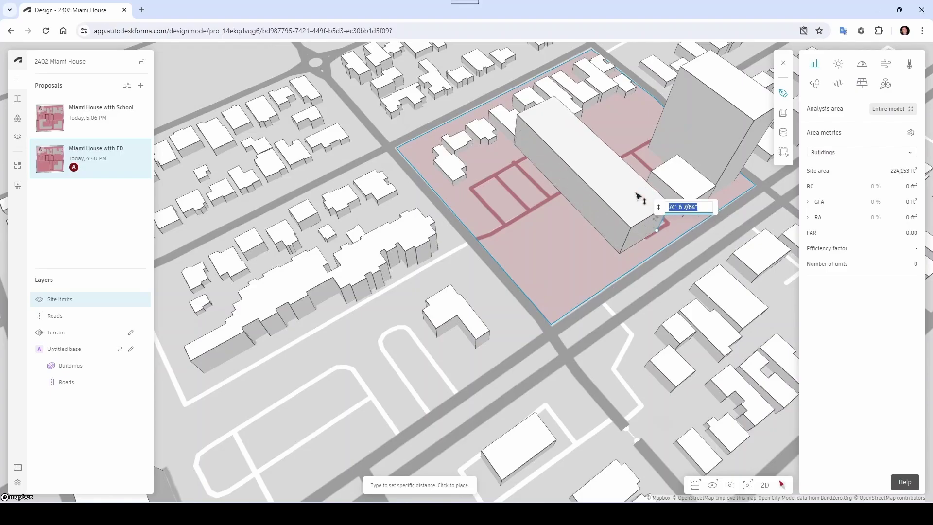
pyautogui.write('40')
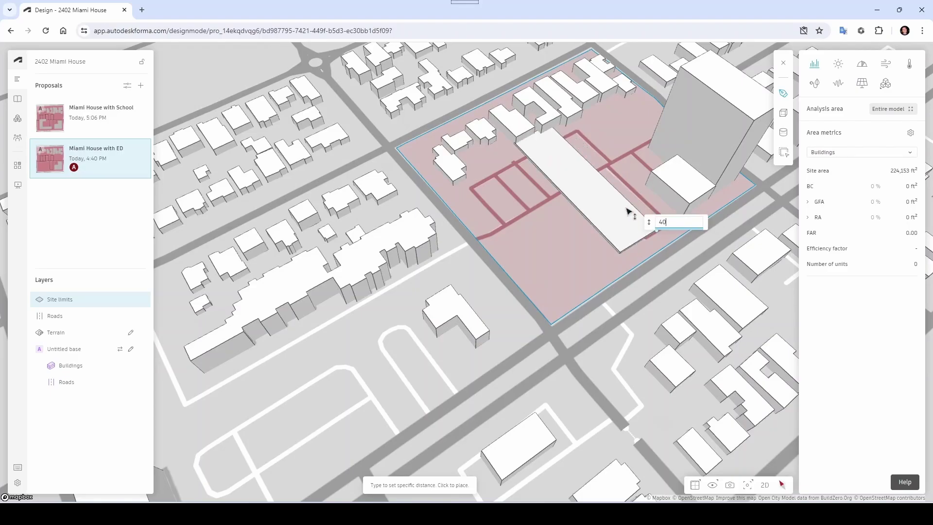
pyautogui.press('Return')
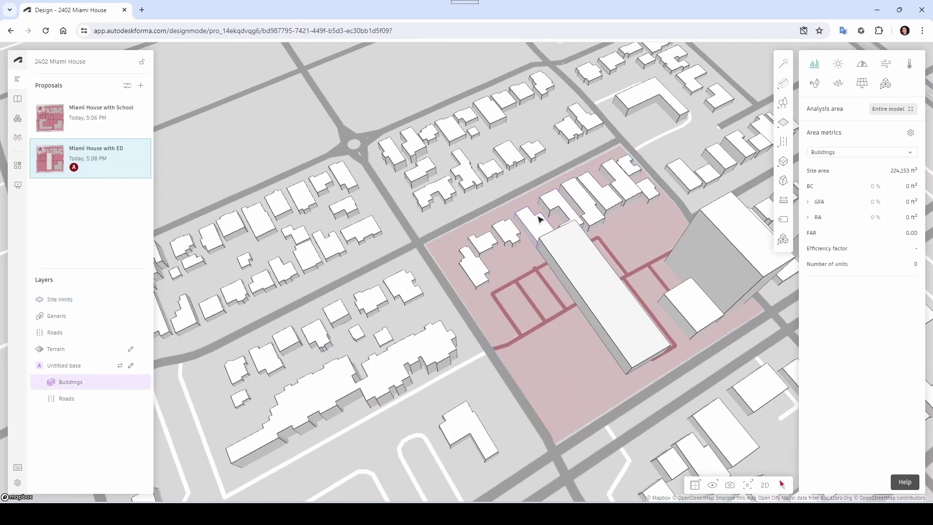
# Open the Untitled base for editing and delete the three westernmost houses inside the site limit
pyautogui.click(531, 229)
pyautogui.rightClick(530, 228)
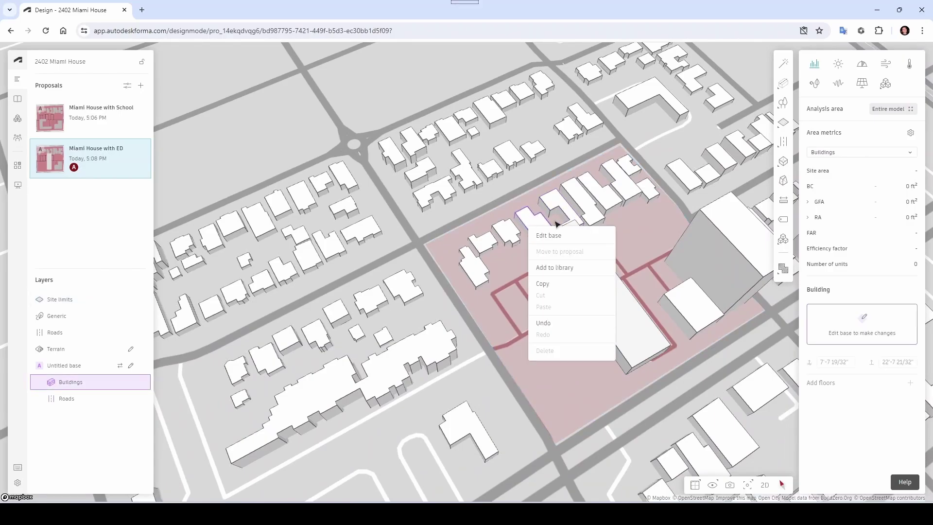
pyautogui.click(560, 241)
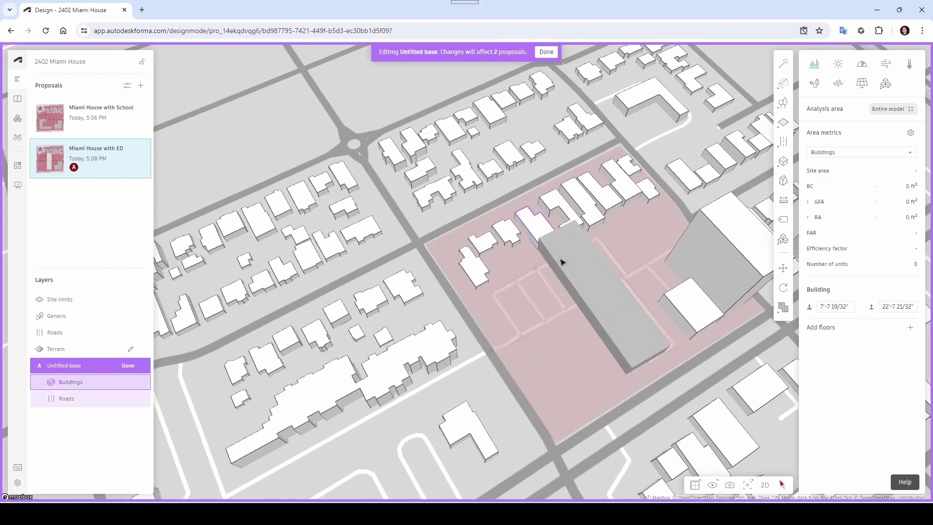
pyautogui.click(475, 263)
pyautogui.rightClick(486, 248)
pyautogui.click(483, 267)
pyautogui.press('Delete')
pyautogui.click(489, 251)
pyautogui.press('Delete')
pyautogui.click(506, 241)
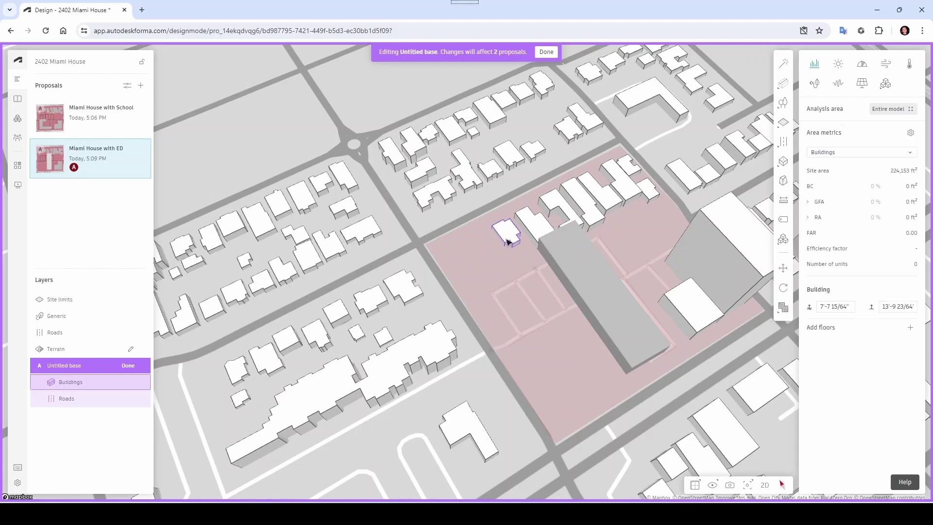
pyautogui.press('Delete')
# Delete the remaining houses along the site's north side, keeping the tower and its annex, and finish editing the base
pyautogui.click(534, 233)
pyautogui.press('Delete')
pyautogui.click(564, 213)
pyautogui.press('Delete')
pyautogui.click(587, 208)
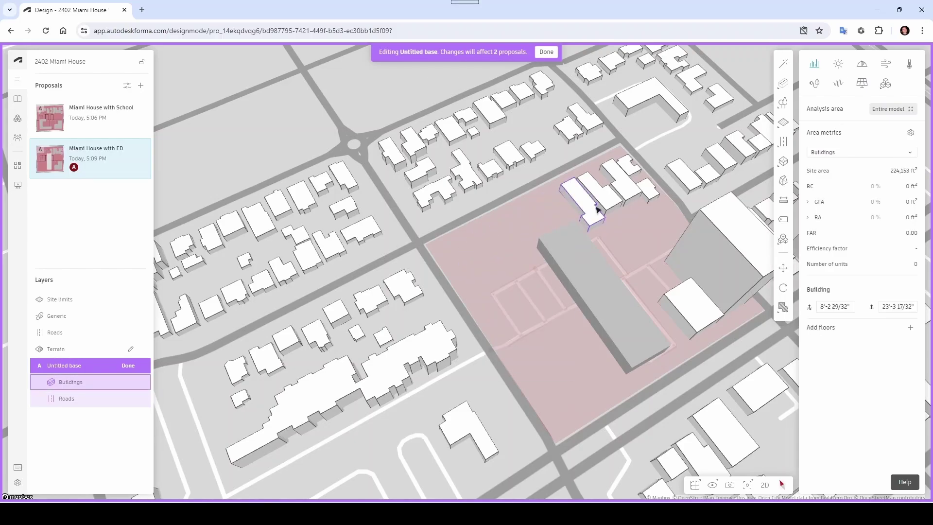
pyautogui.press('Delete')
pyautogui.click(617, 202)
pyautogui.press('Delete')
pyautogui.click(630, 189)
pyautogui.press('Delete')
pyautogui.click(634, 170)
pyautogui.click(647, 191)
pyautogui.press('Delete')
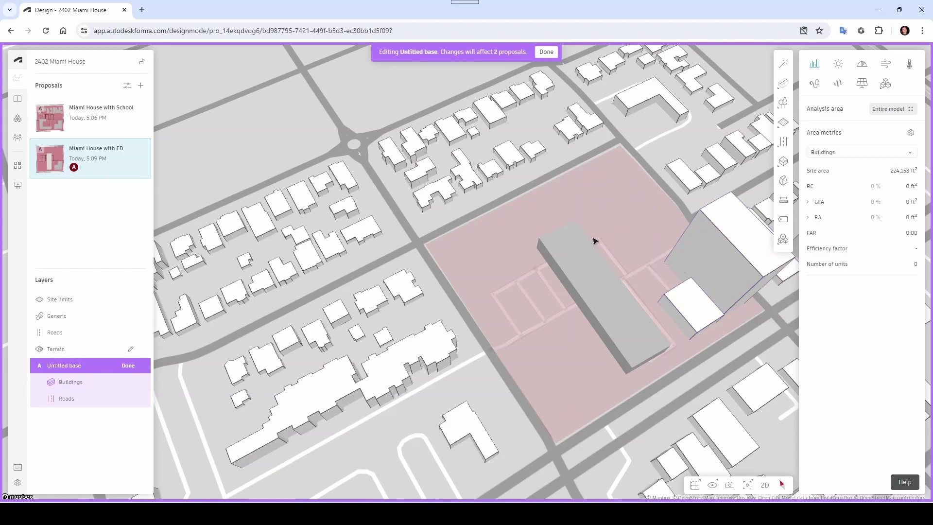
pyautogui.click(546, 53)
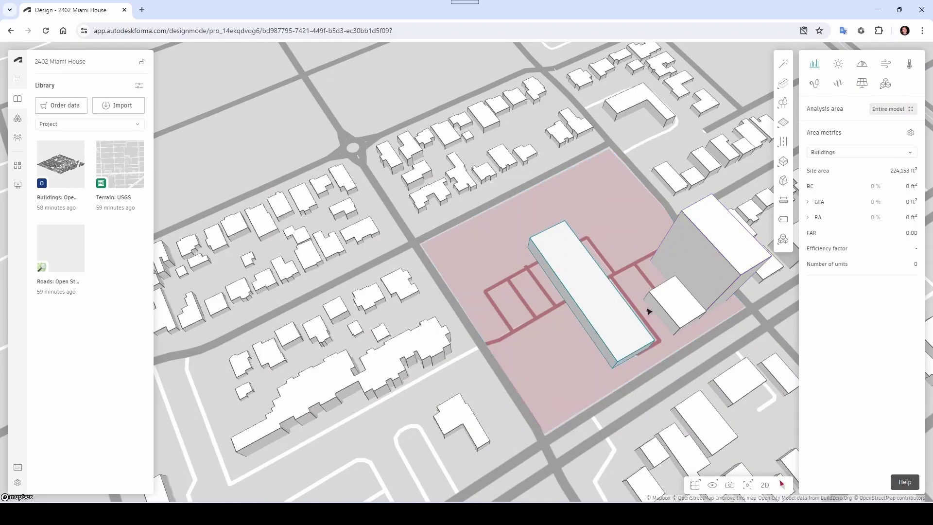
# Return to the proposals list, activate Miami House with School and send that proposal to Revit
pyautogui.click(17, 83)
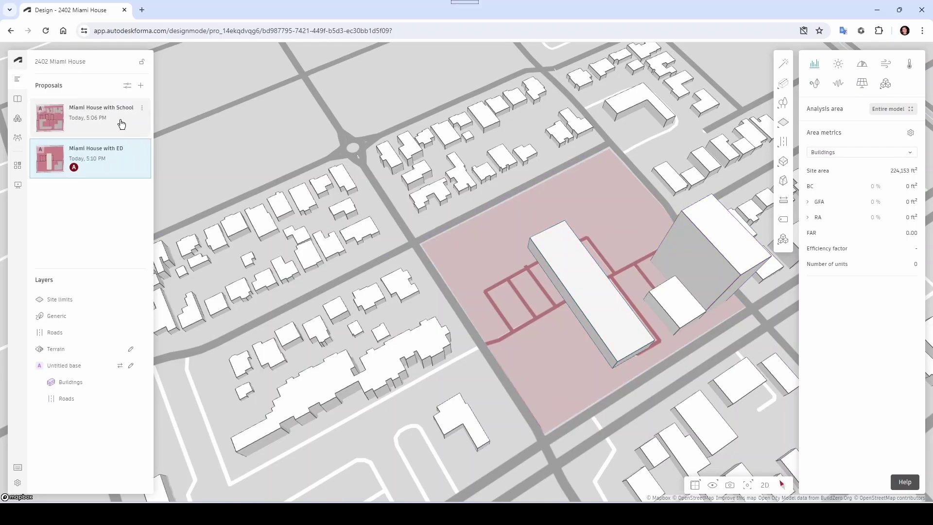
pyautogui.click(104, 121)
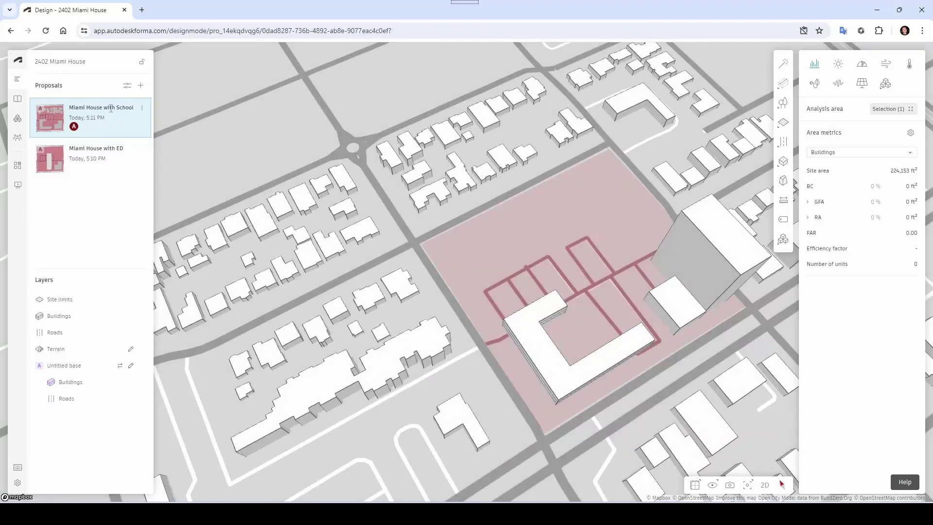
pyautogui.click(142, 108)
pyautogui.moveTo(187, 171)
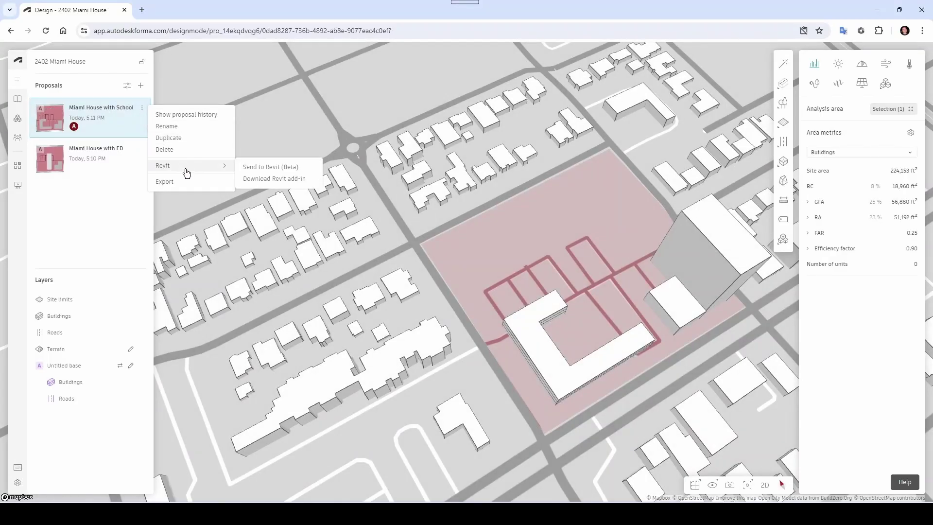
pyautogui.click(262, 172)
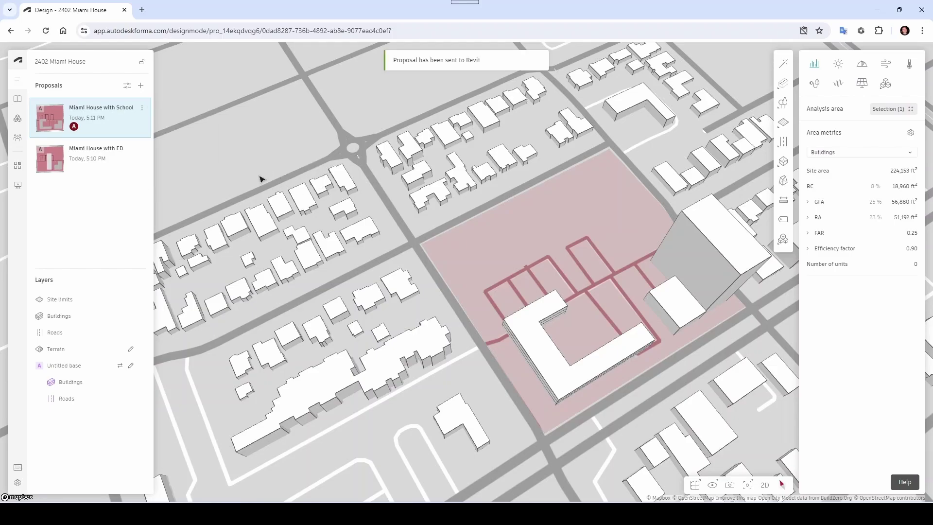
# View the Revit options for Miami House with School, and display the Miami House with ED and School proposals in turn
pyautogui.click(142, 108)
pyautogui.moveTo(175, 165)
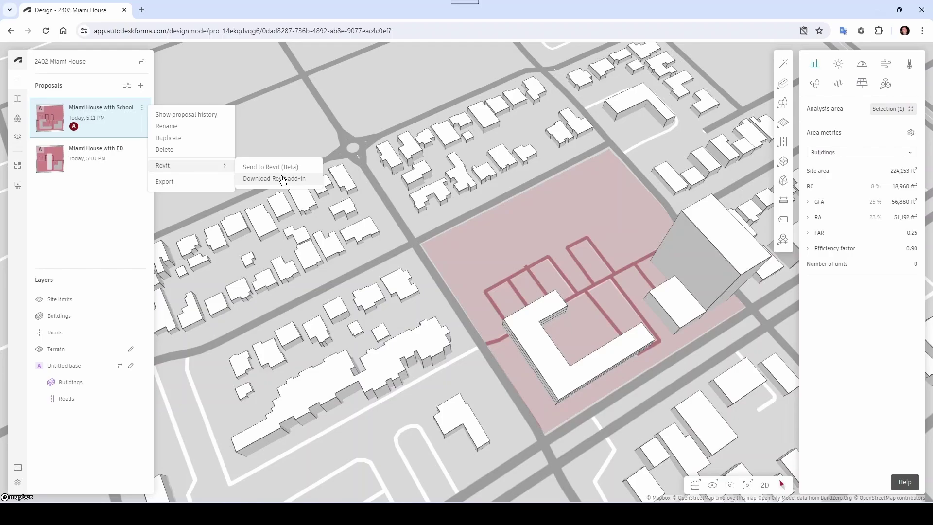
pyautogui.hotkey('alt', 'Tab')
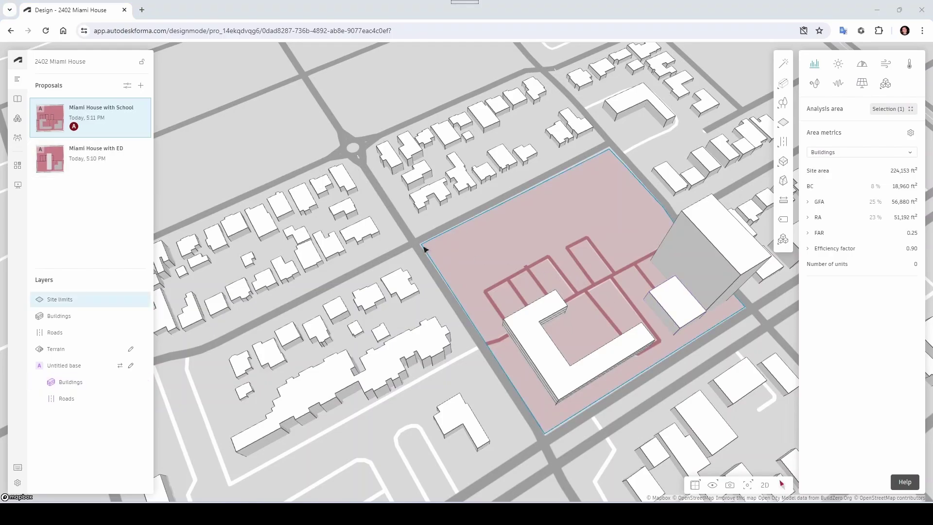
pyautogui.click(97, 158)
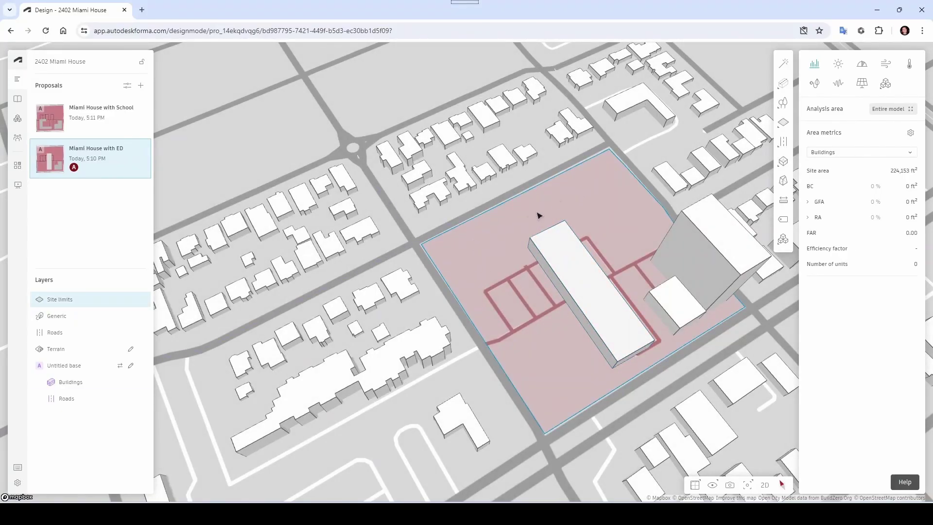
pyautogui.click(96, 121)
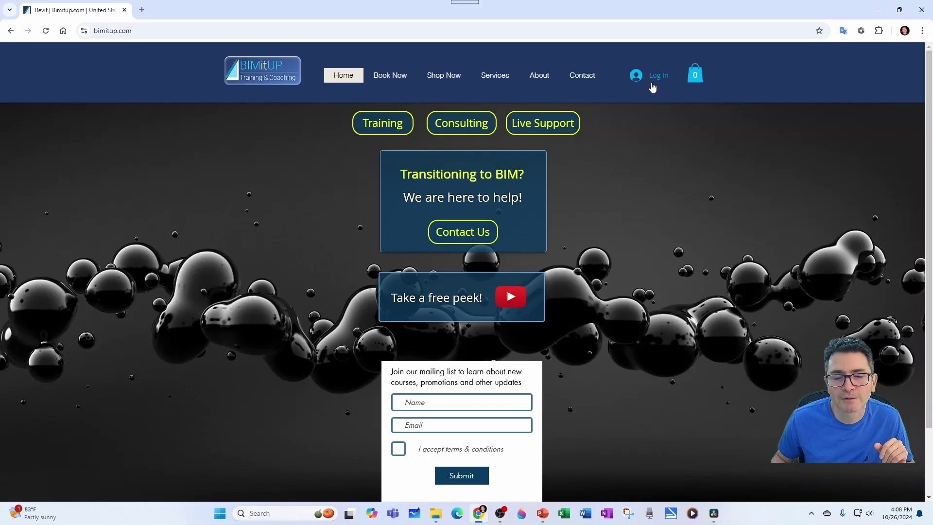
# On the BIMitUP website, log in to the member account and open its My Programs page
pyautogui.click(653, 86)
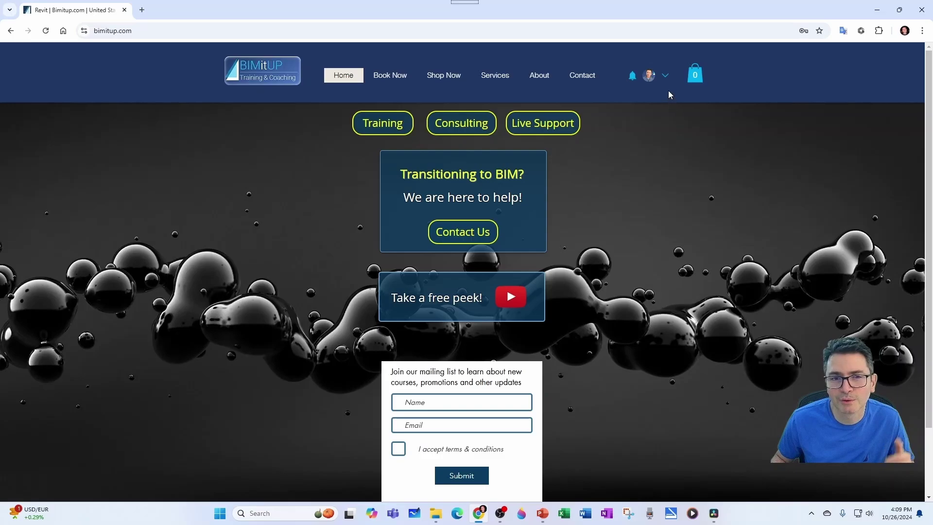
pyautogui.click(665, 76)
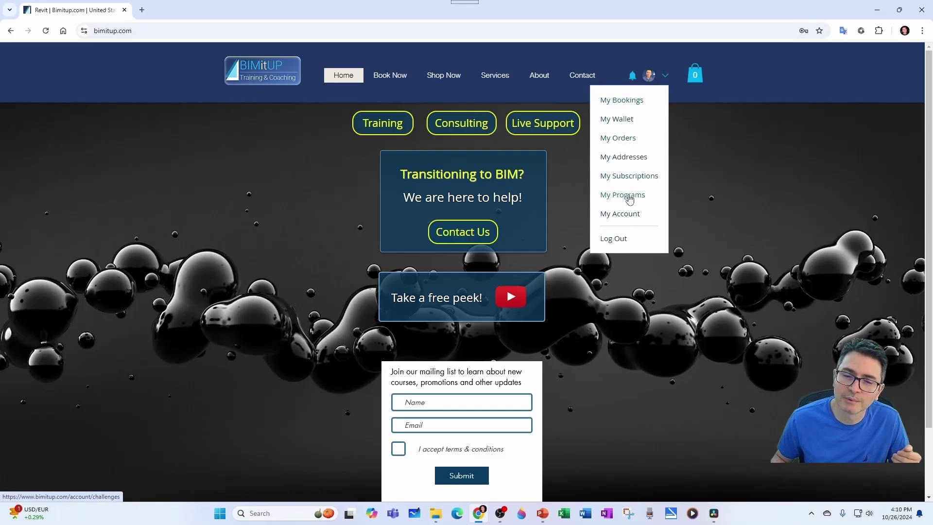
pyautogui.click(629, 195)
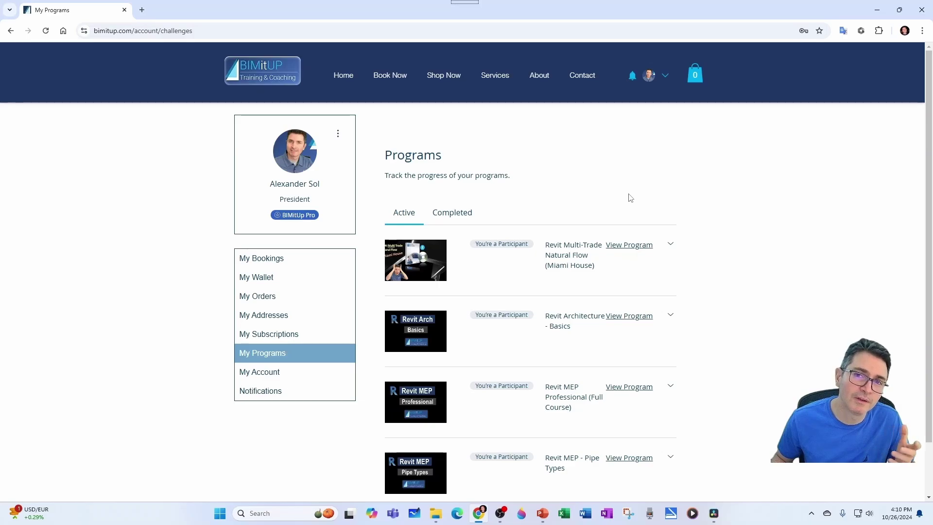
# Look through the active training programs and display the completed ones
pyautogui.scroll(-2, 462, 226)
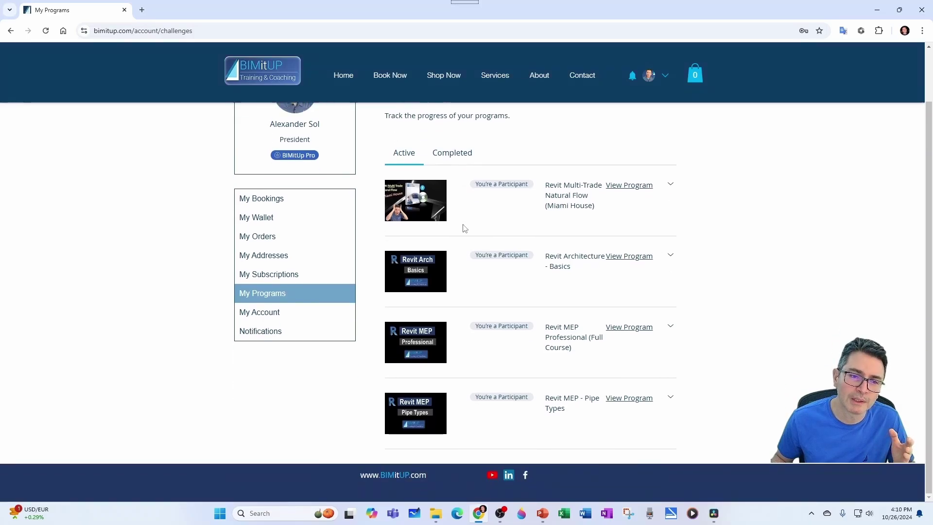
pyautogui.scroll(2, 462, 228)
pyautogui.click(459, 217)
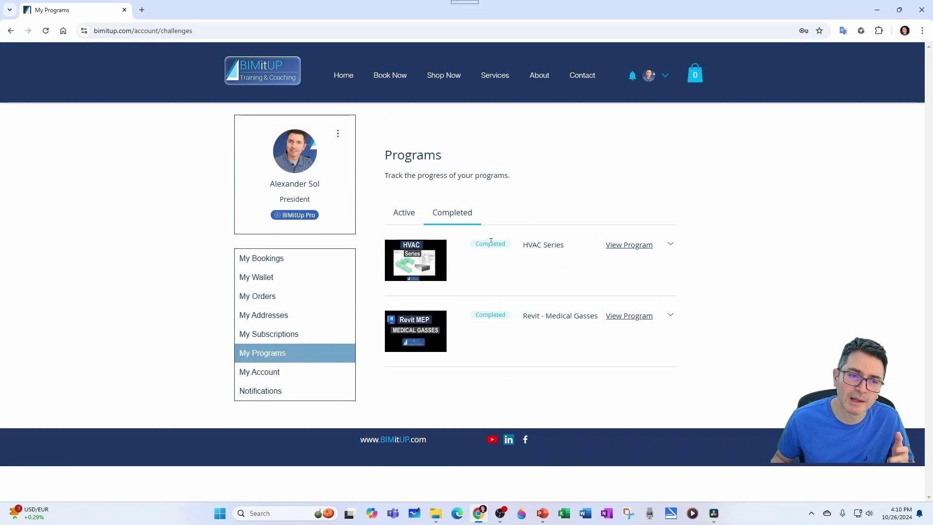